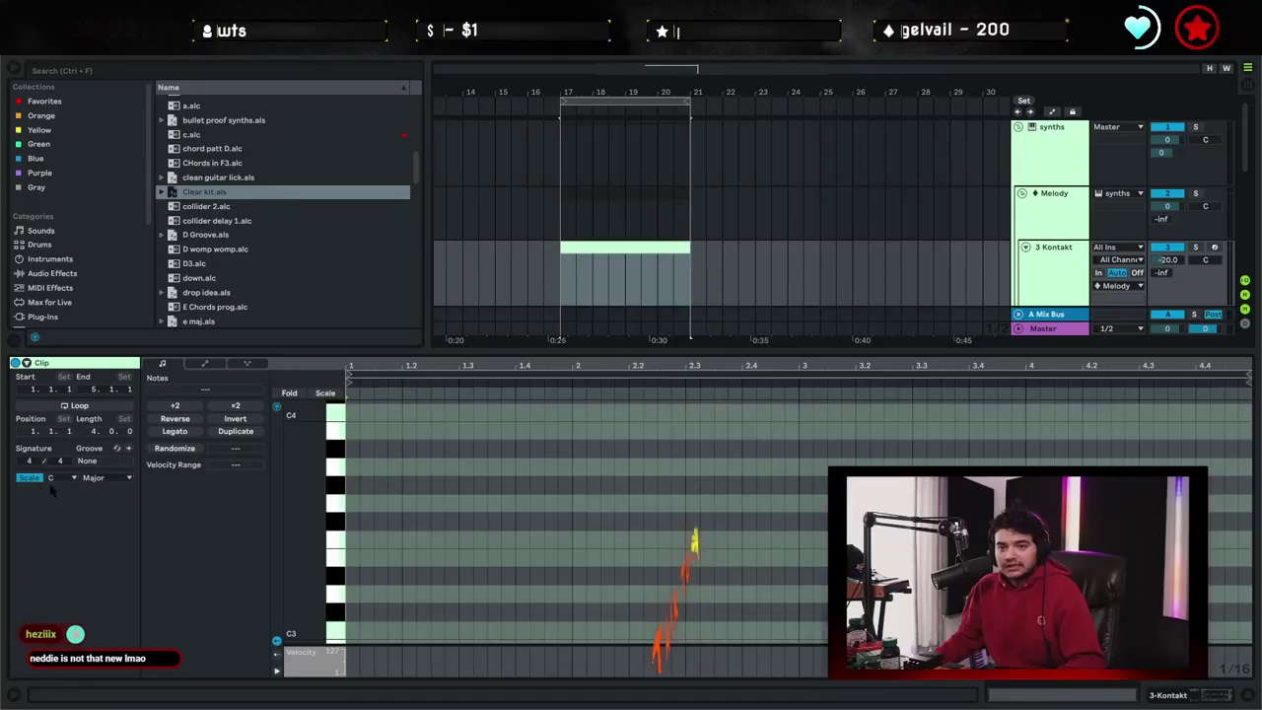
# Set the MIDI clip's scale to E Minor.
pyautogui.click(51, 479)
pyautogui.click(59, 524)
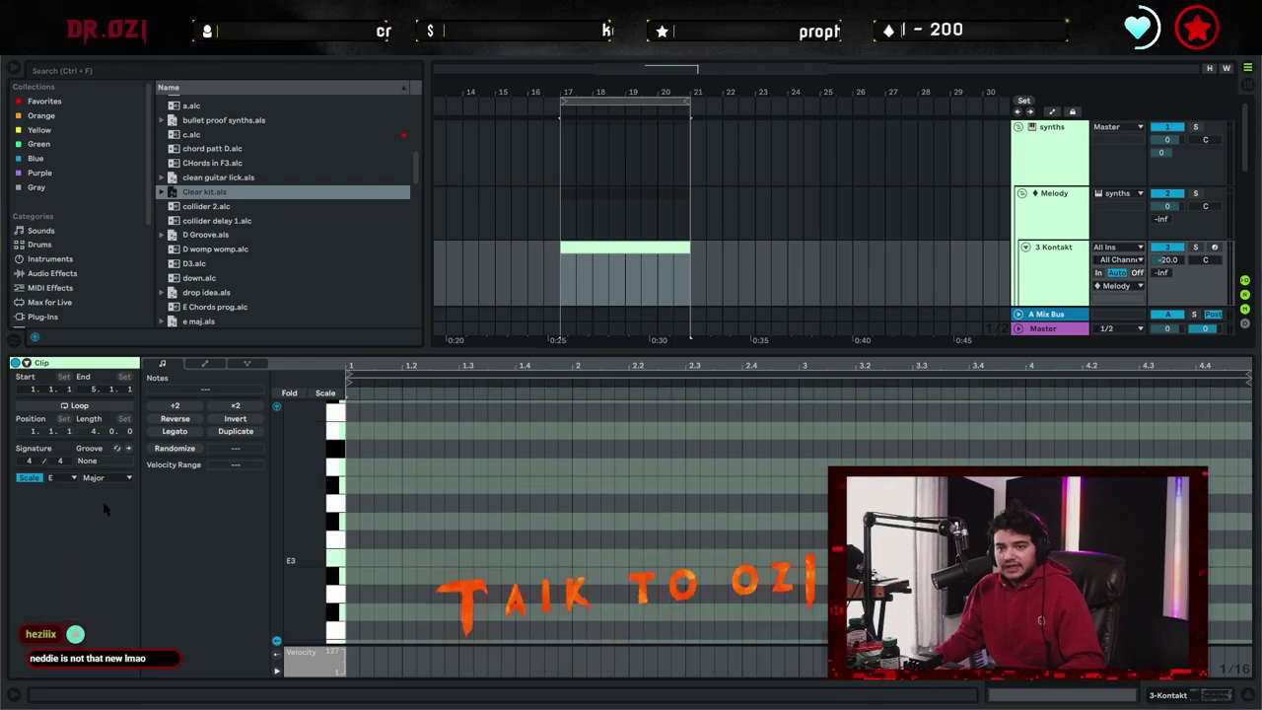
pyautogui.click(98, 477)
pyautogui.click(94, 92)
pyautogui.click(533, 508)
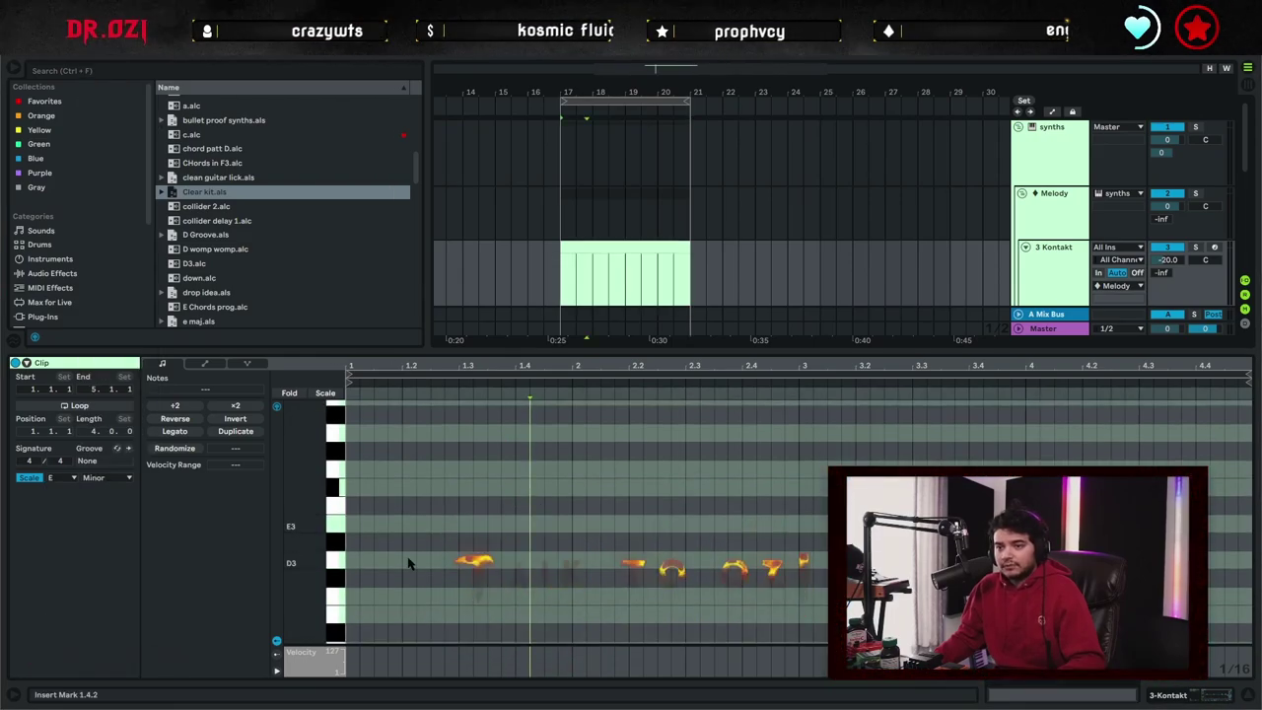
# Add a one-bar E3 note at the start of the clip and duplicate it across the four bars.
pyautogui.doubleClick(355, 524)
pyautogui.moveTo(361, 524); pyautogui.dragTo(572, 524)
pyautogui.hotkey('ctrl', 'd')
pyautogui.hotkey('ctrl', 'd')
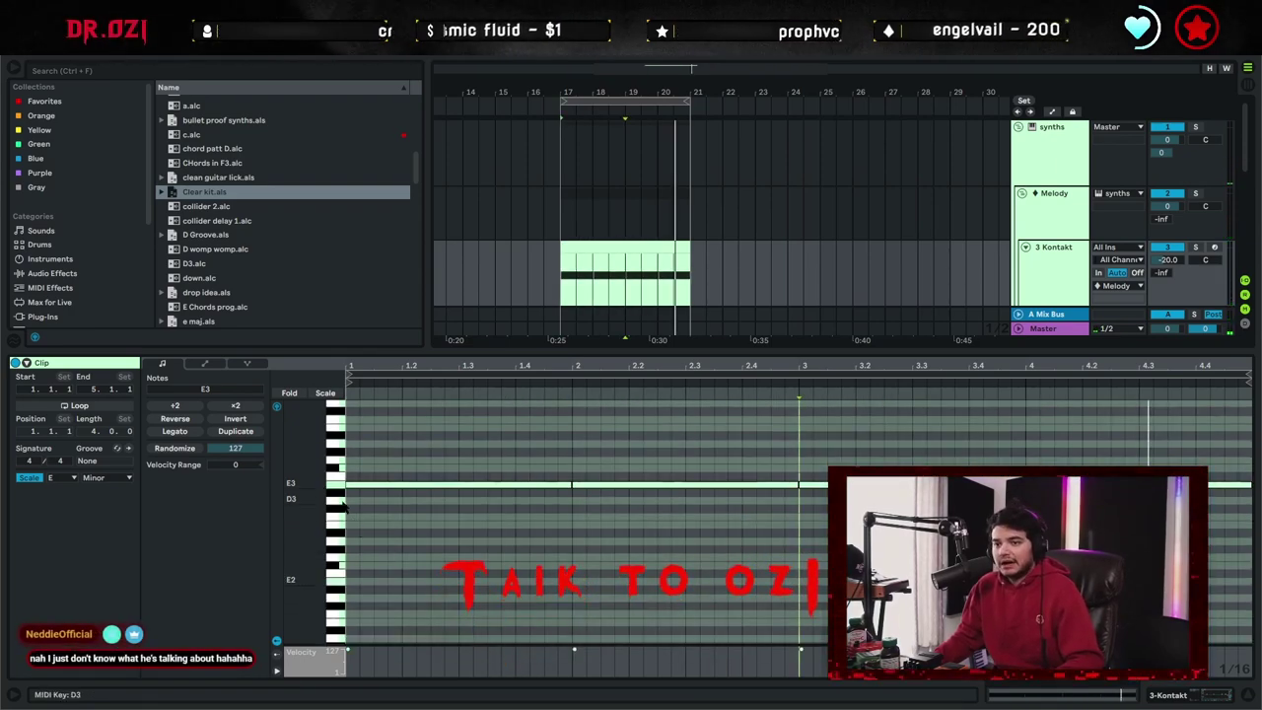
# Transpose all the notes in the clip up to B3.
pyautogui.hotkey('ctrl', 'a')
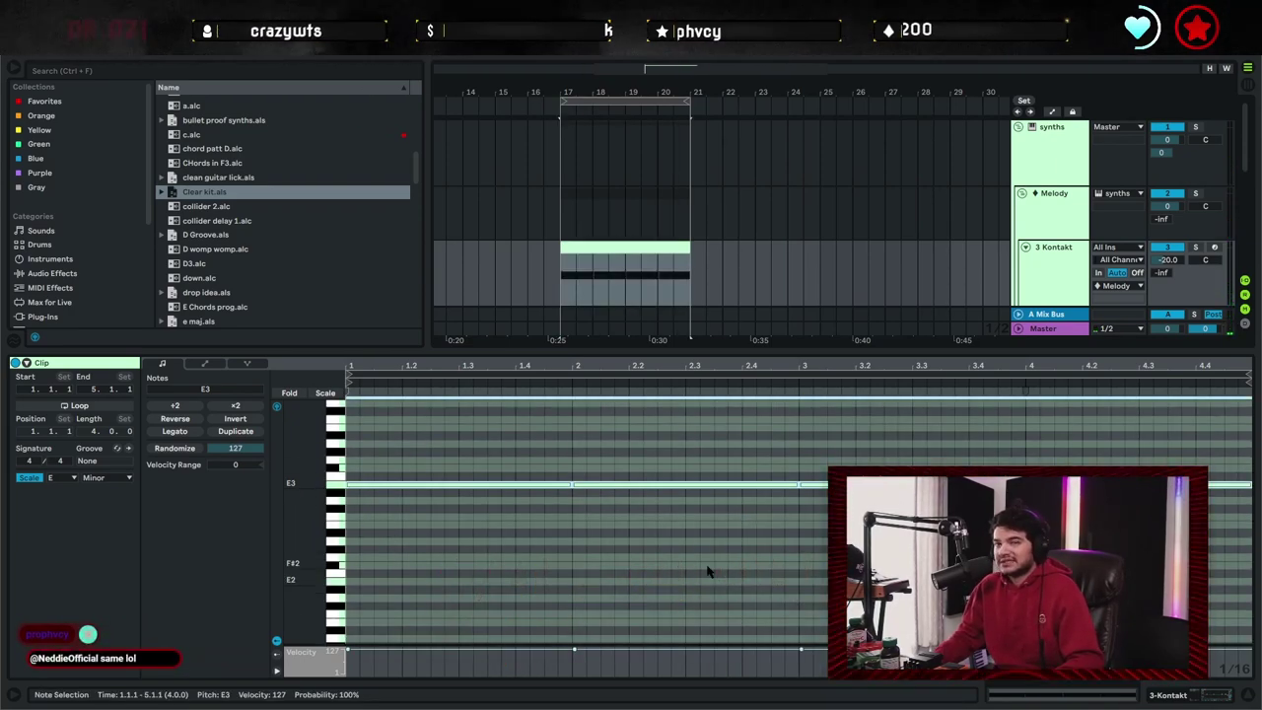
pyautogui.press('Up')
pyautogui.press('Up')
pyautogui.press('Up')
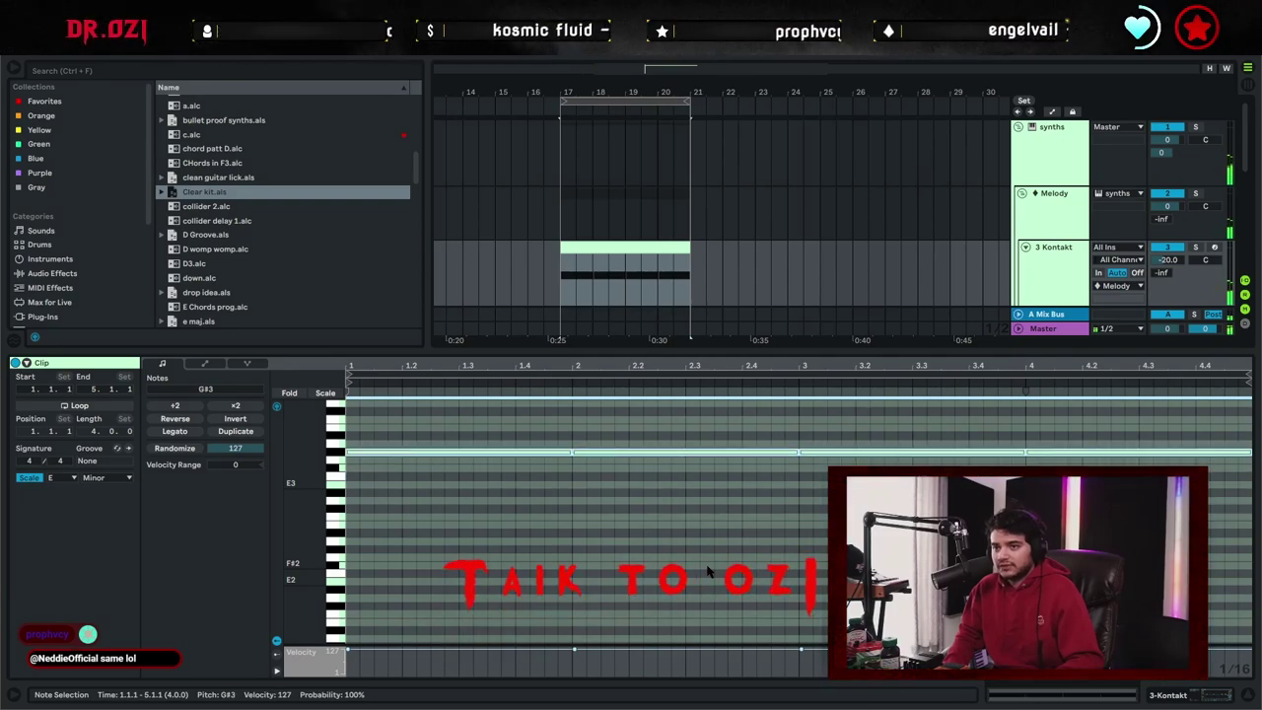
pyautogui.press('Up')
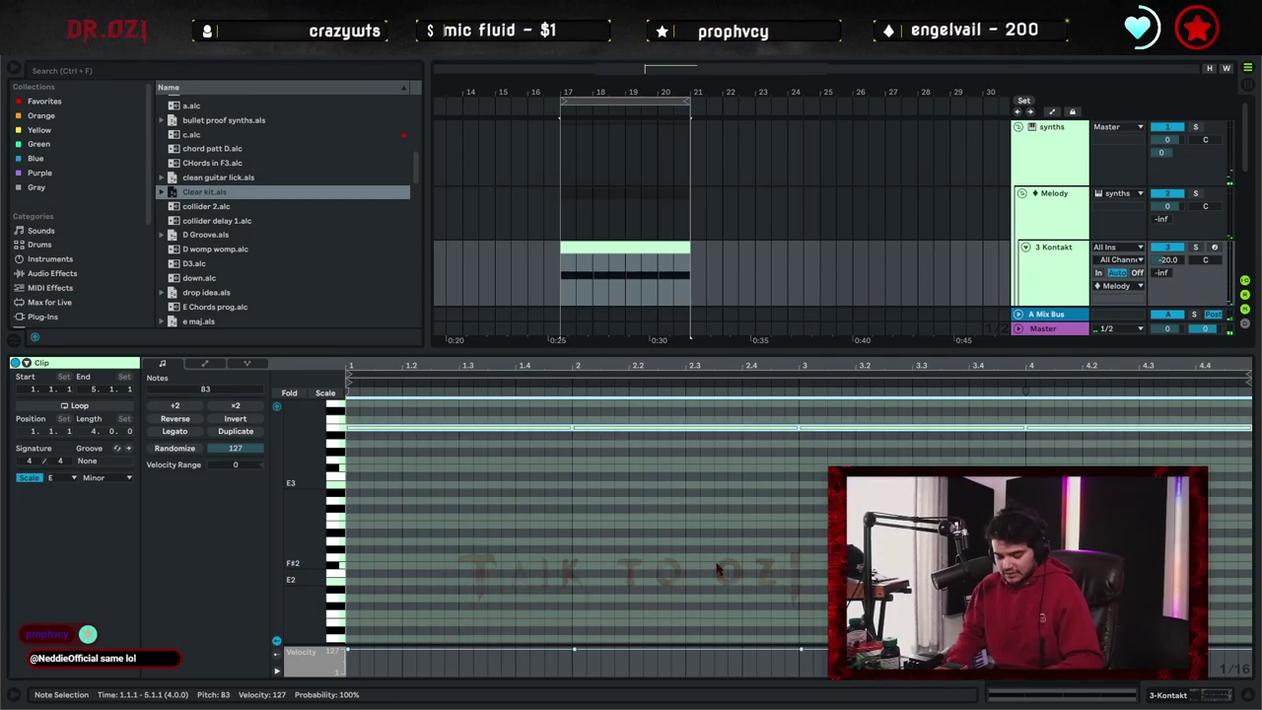
# Add a second row of one-bar E3 notes beneath the B3 row across all four bars.
pyautogui.hotkey('shift', 'Down')
pyautogui.press('Up')
pyautogui.press('Up')
pyautogui.press('Up')
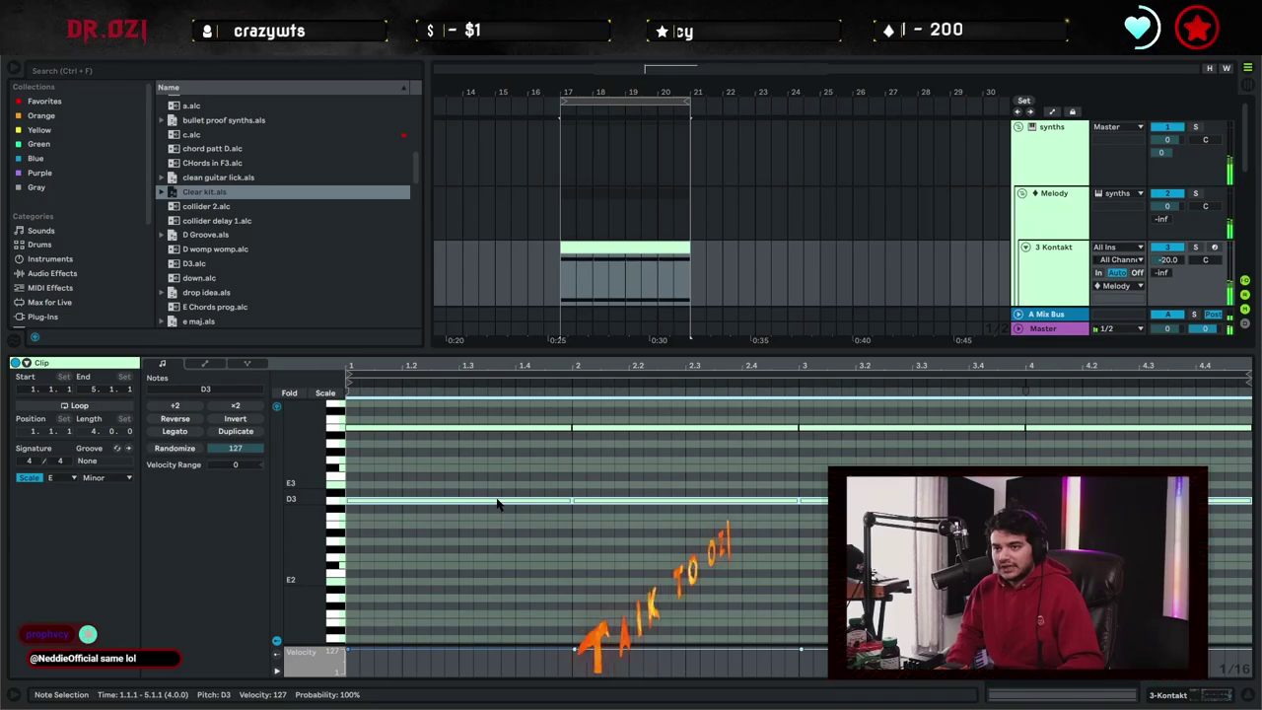
pyautogui.click(559, 496)
# Lower the E3 row to D3 in bar 2, C3 in bar 3 and B2 in bar 4.
pyautogui.moveTo(641, 485); pyautogui.dragTo(646, 508)
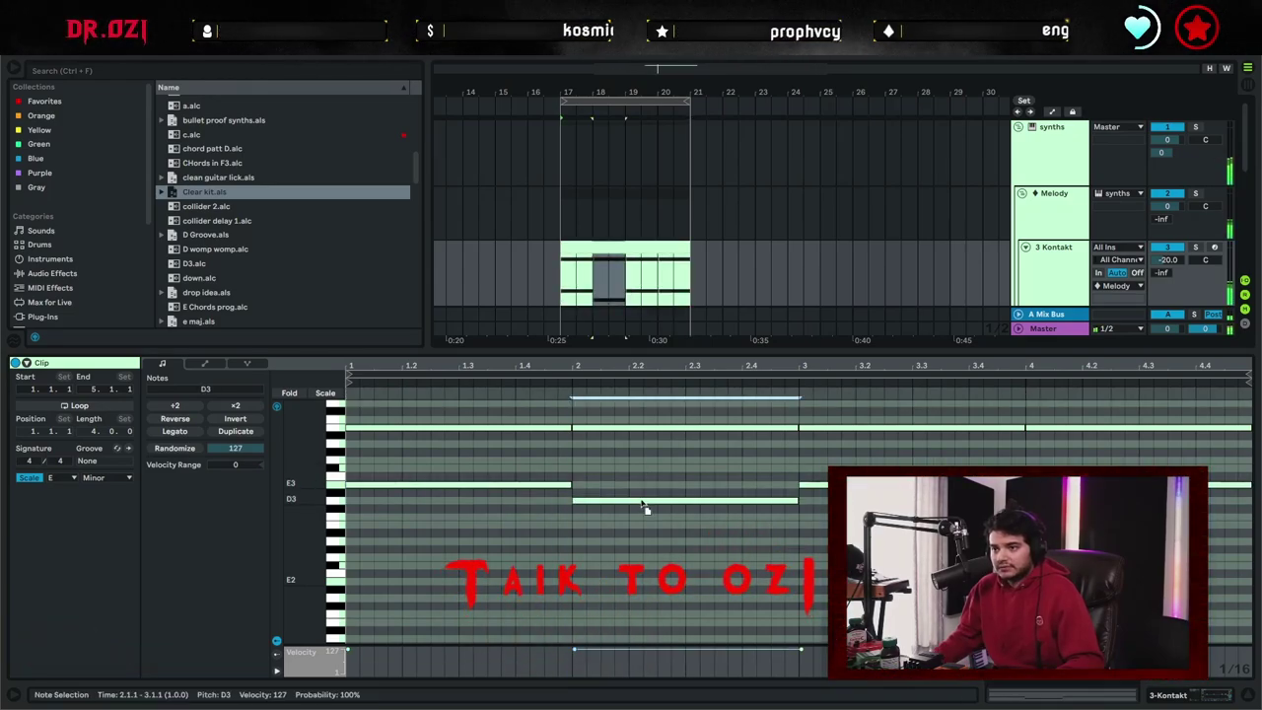
pyautogui.moveTo(868, 485); pyautogui.dragTo(868, 516)
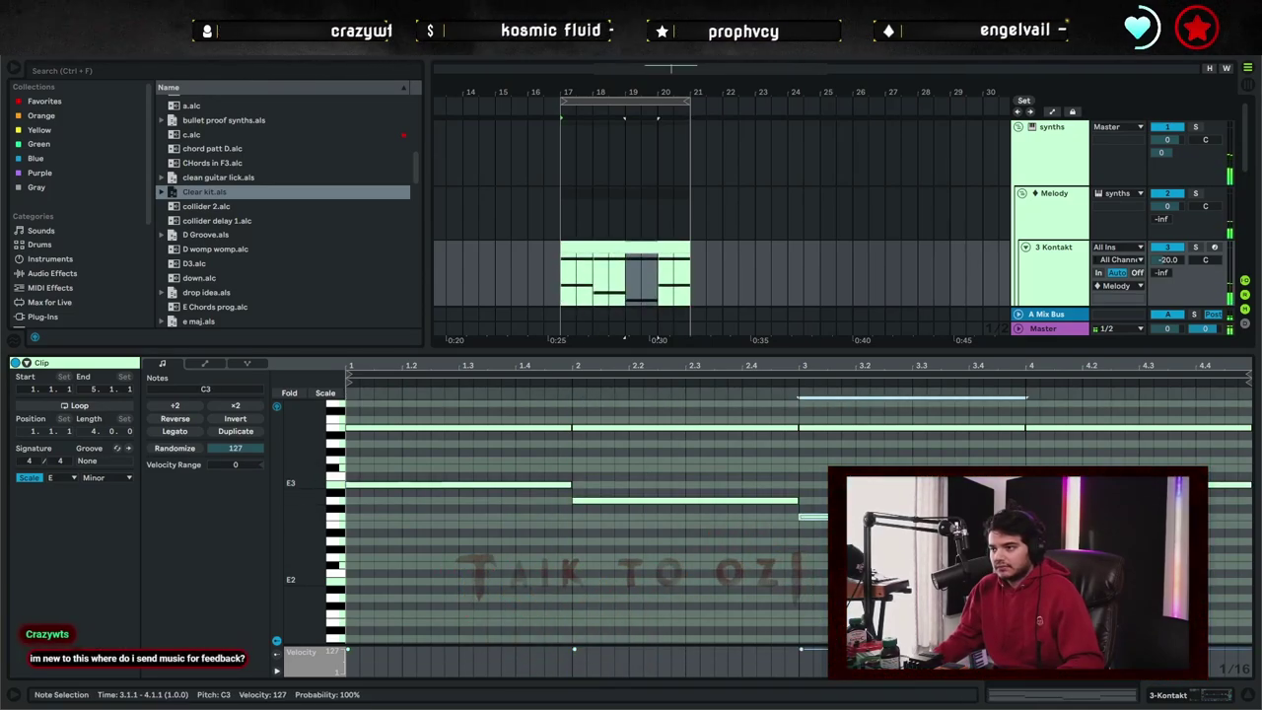
pyautogui.moveTo(1095, 484); pyautogui.dragTo(1095, 524)
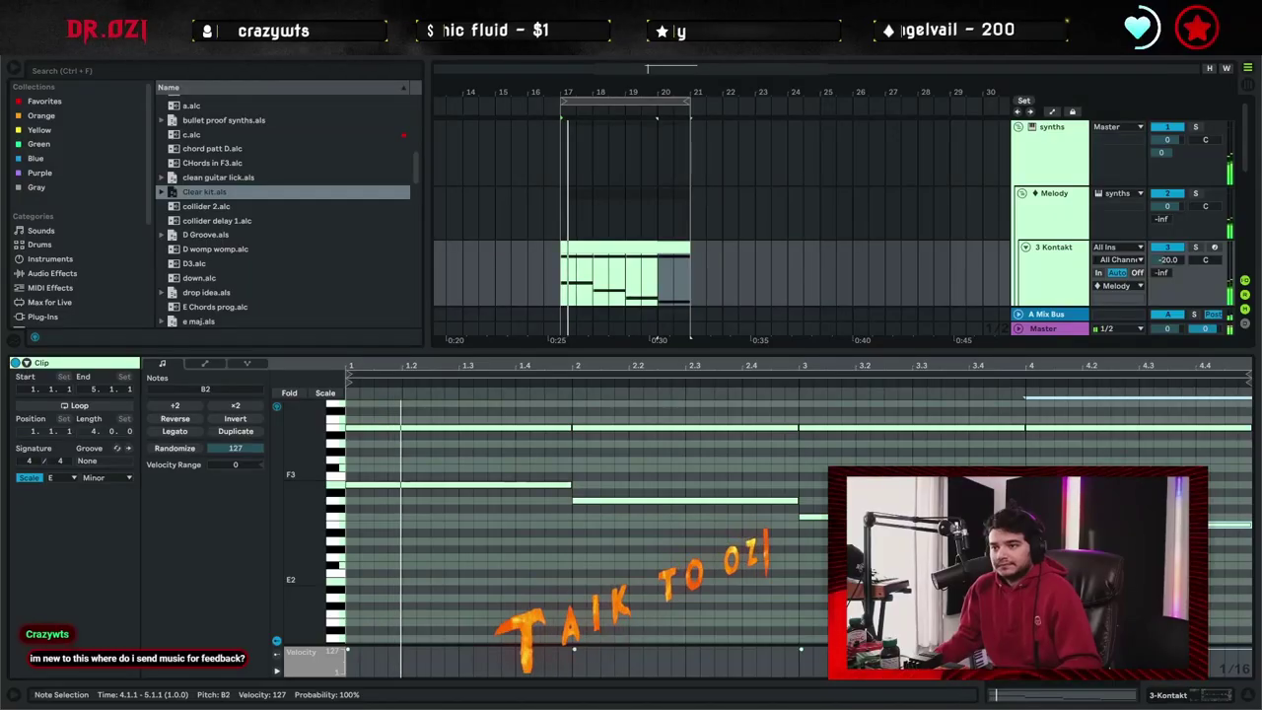
# Add a middle voice to the chords, with G3 in bar 1, F#3 in bar 2 and E3 in bar 4.
pyautogui.click(789, 451)
pyautogui.click(811, 470)
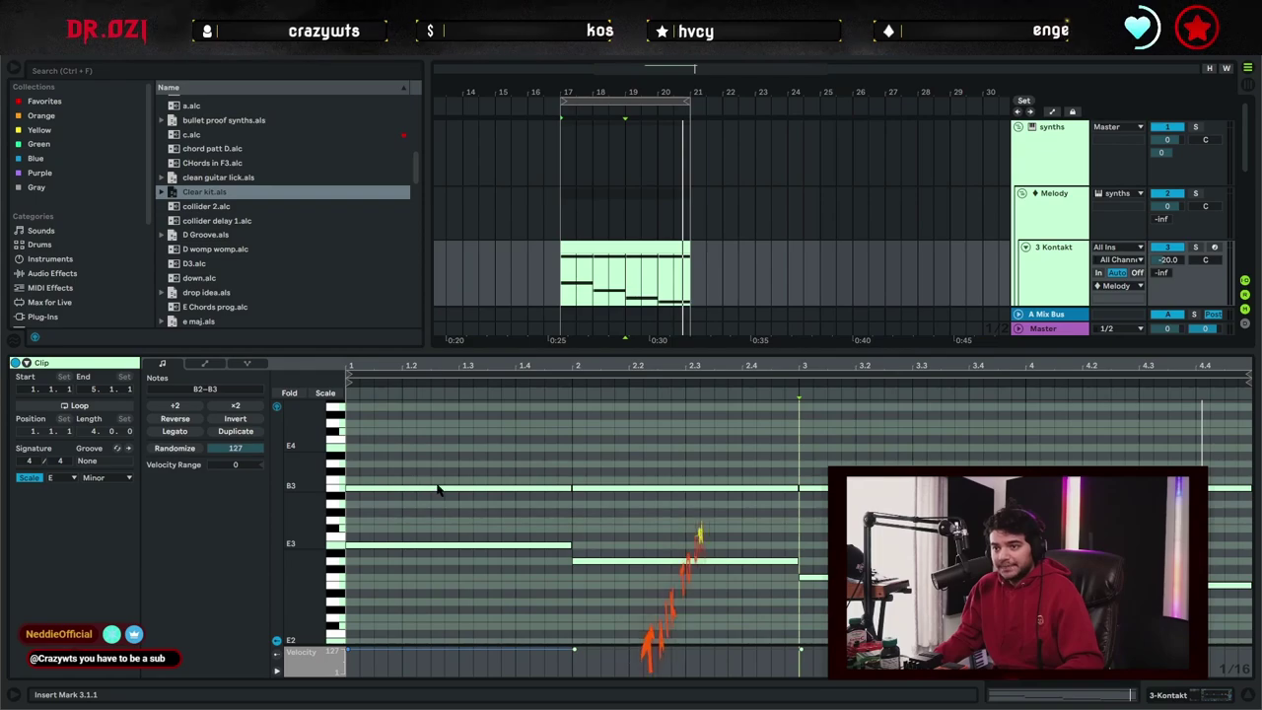
pyautogui.click(495, 490)
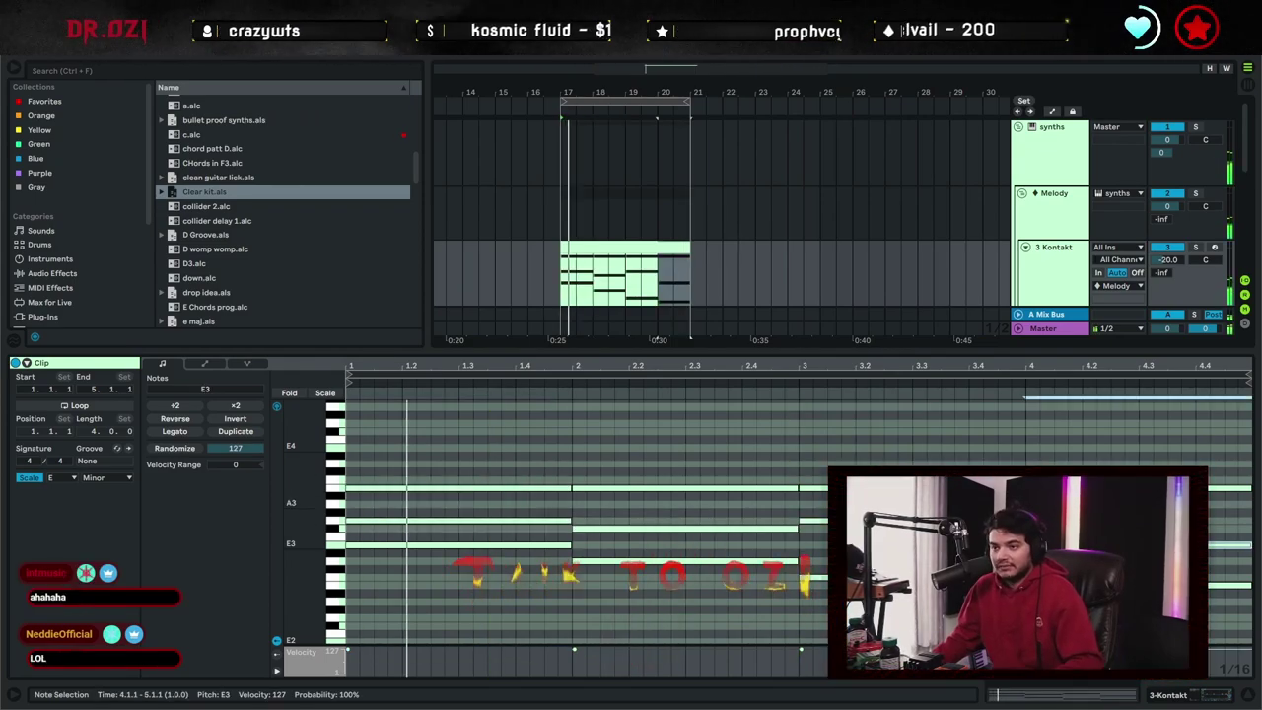
# Revoice the chords with A3 as a middle note in bar 2, E4 on top in bar 3 and G4 on top in bar 4.
pyautogui.click(798, 452)
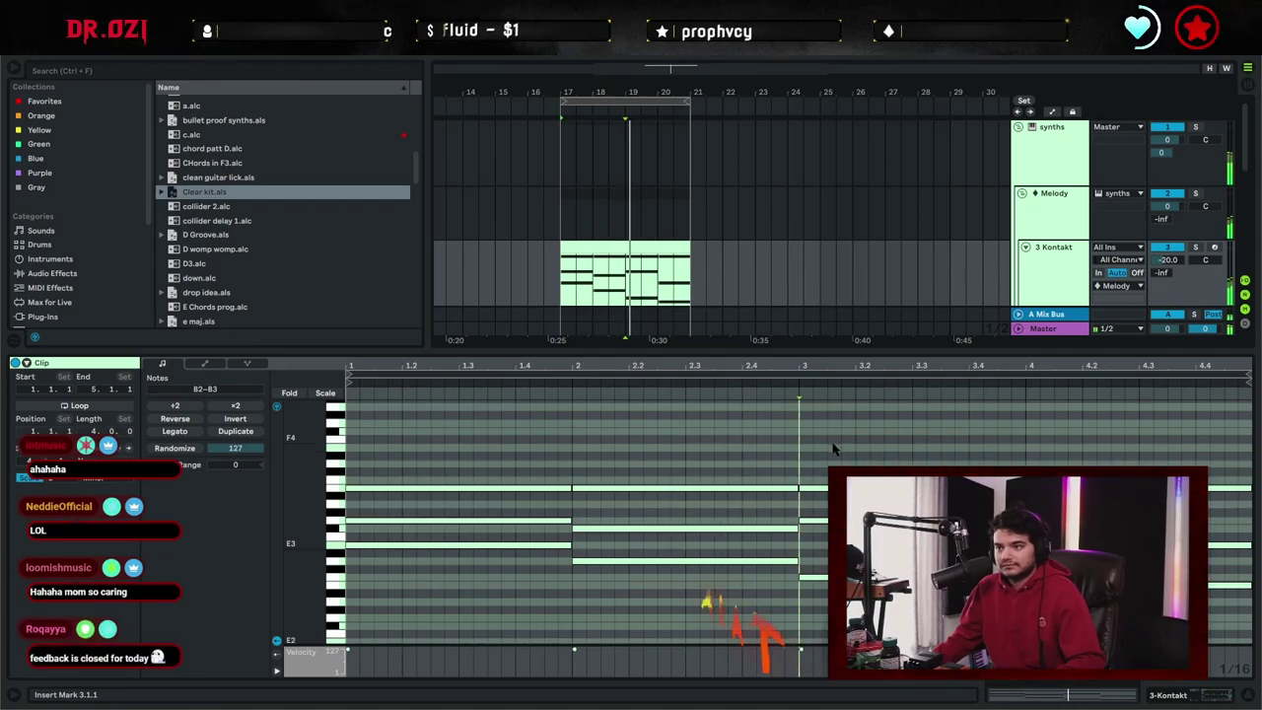
pyautogui.click(1037, 449)
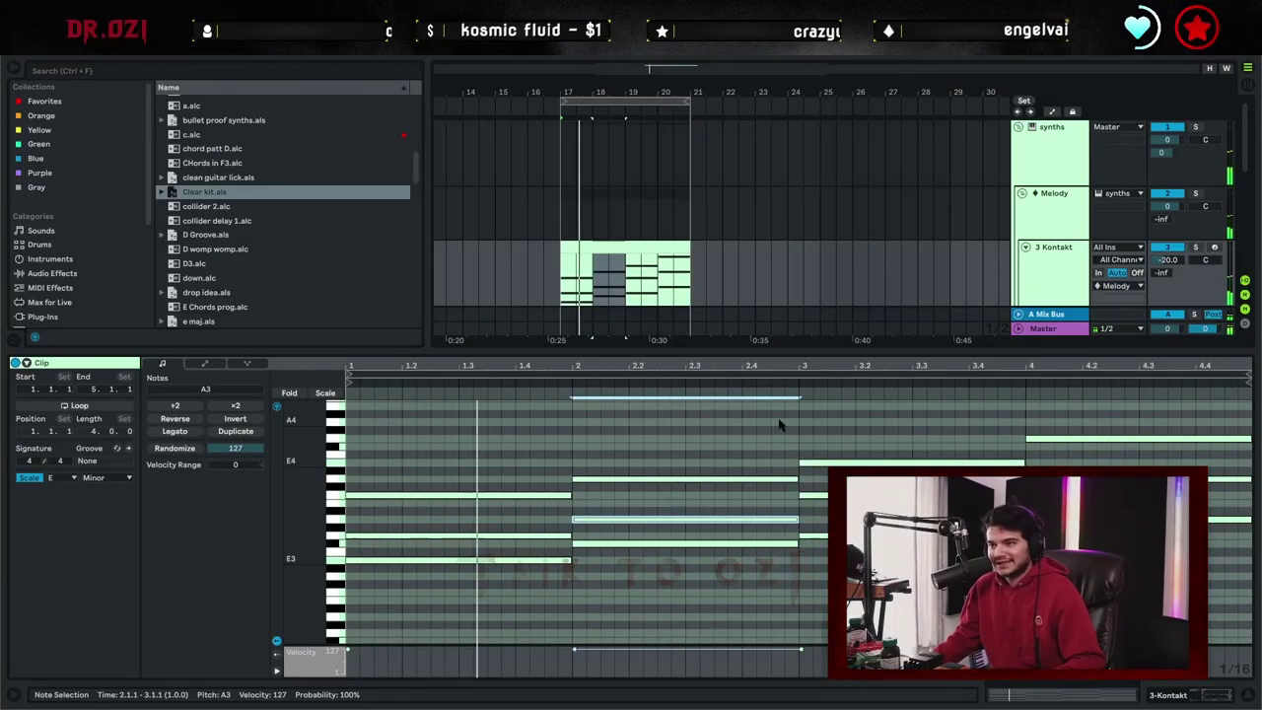
pyautogui.click(799, 428)
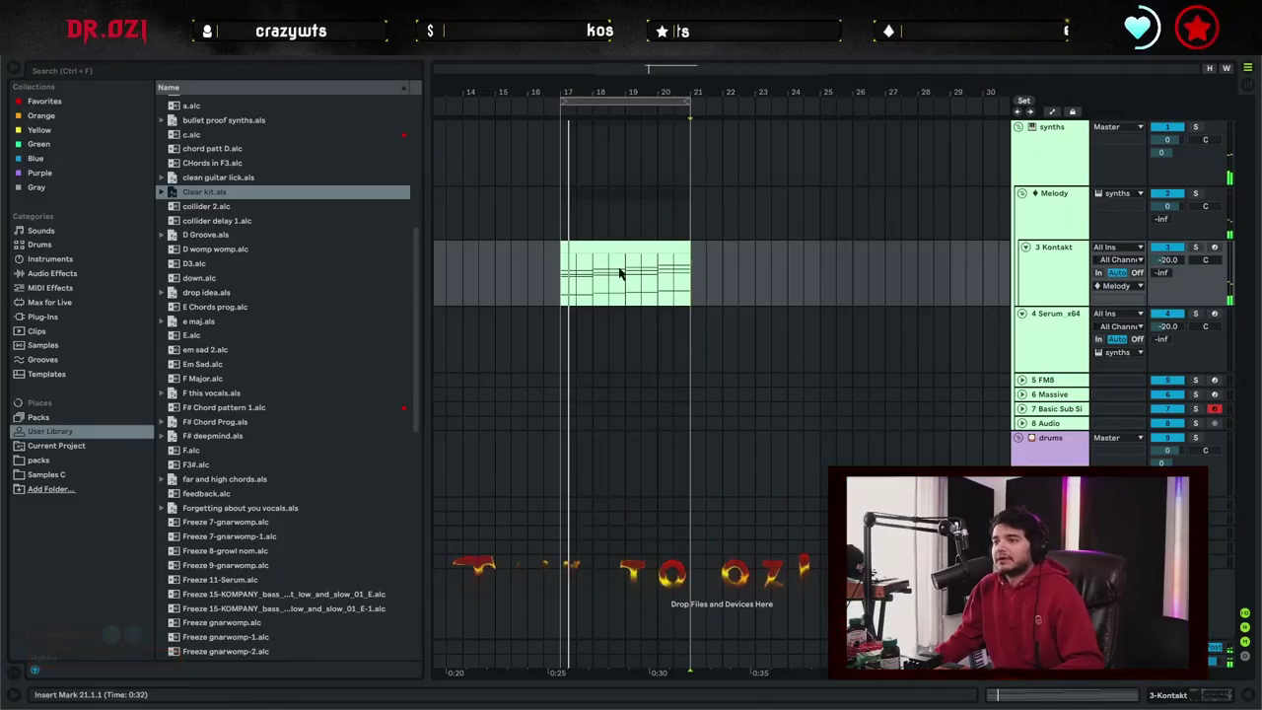
# Copy the Kontakt chord clip onto the Serum_x64 track and reduce the copy to its lowest bass notes.
pyautogui.keyDown('ctrl'); pyautogui.moveTo(595, 251); pyautogui.dragTo(601, 314); pyautogui.keyUp('ctrl')
pyautogui.doubleClick(600, 315)
pyautogui.click(502, 506)
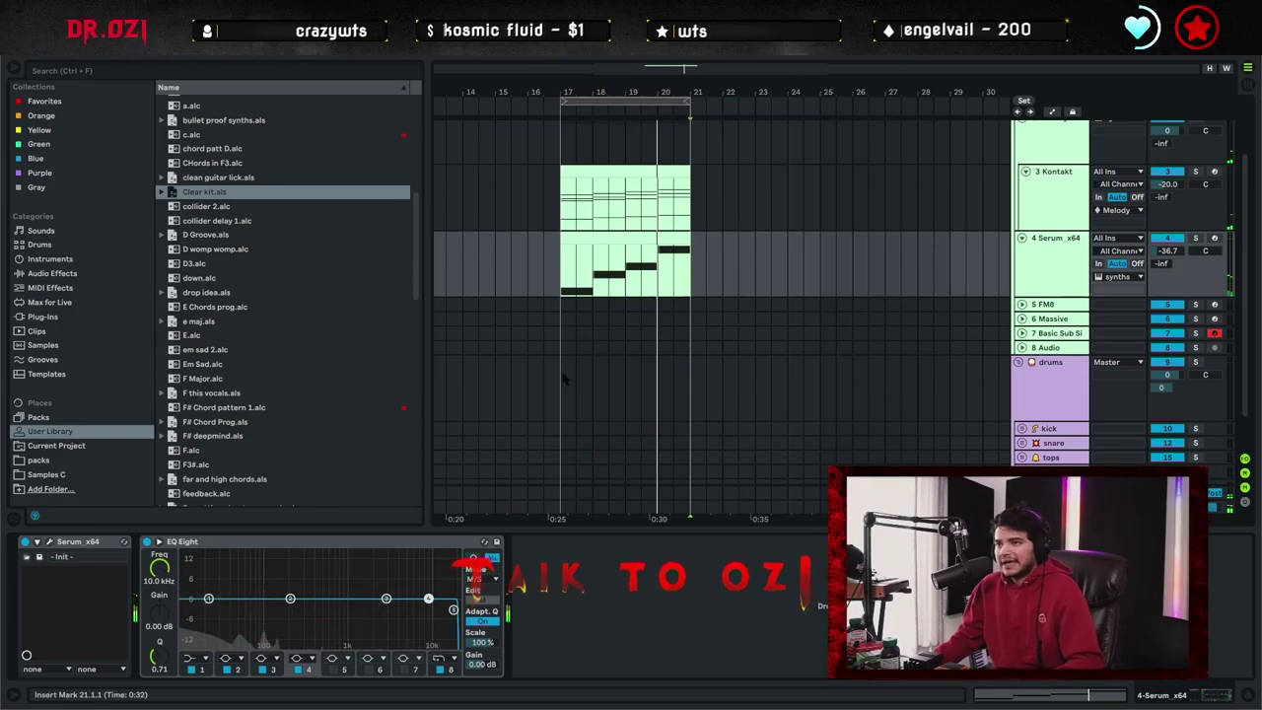
# Duplicate the Kontakt and Serum clips from bars 17–21 into the following four bars and extend the loop to bar 25.
pyautogui.scroll(2, 690, 335)
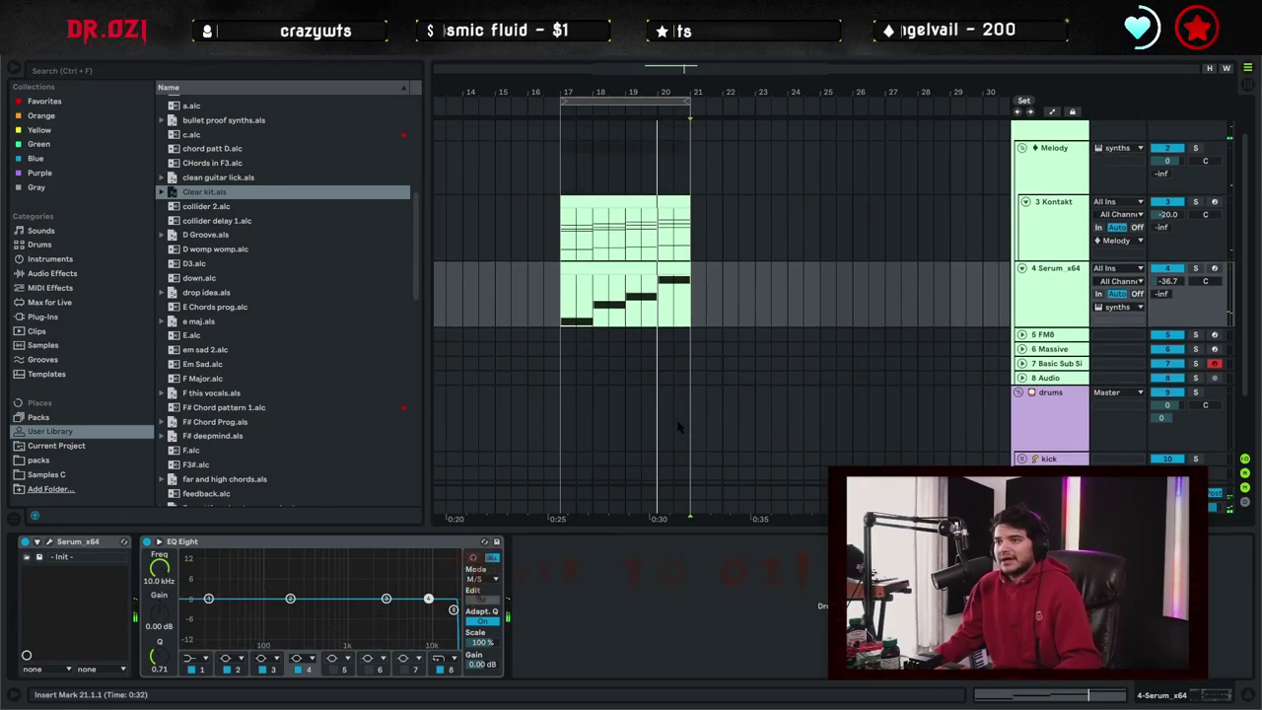
pyautogui.click(601, 294)
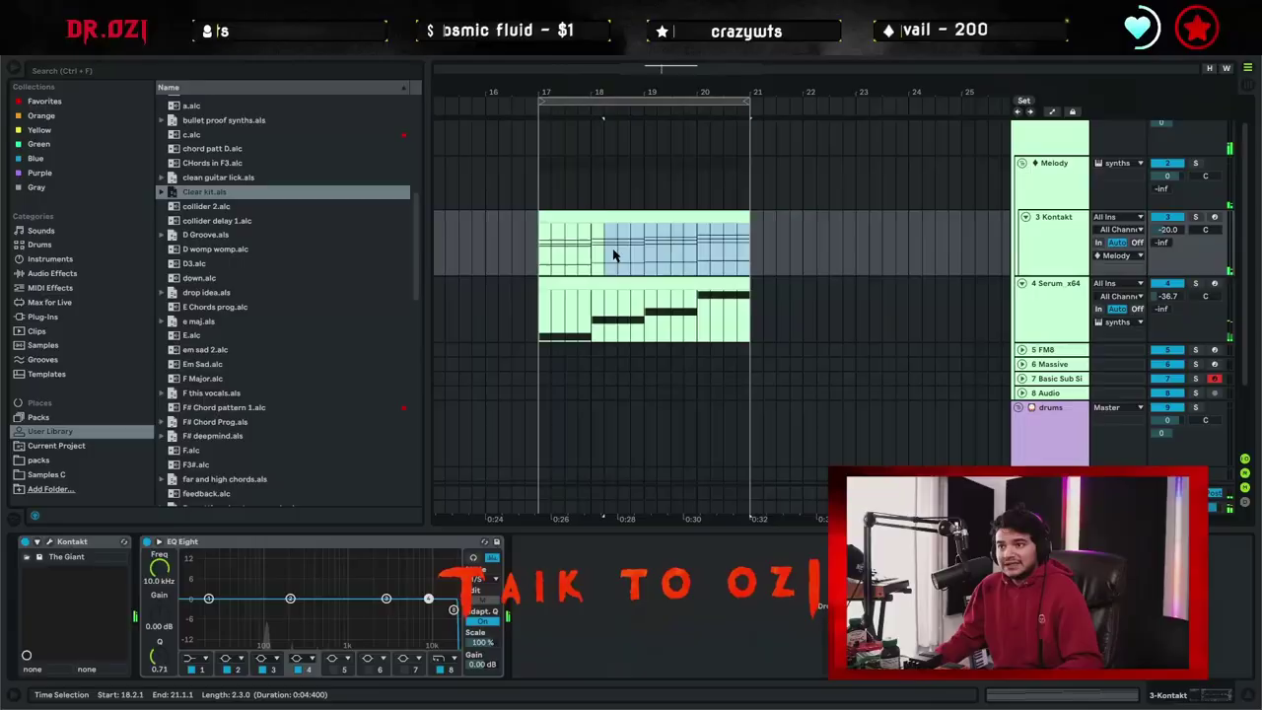
pyautogui.click(545, 247)
pyautogui.keyDown('shift'); pyautogui.click(745, 315); pyautogui.keyUp('shift')
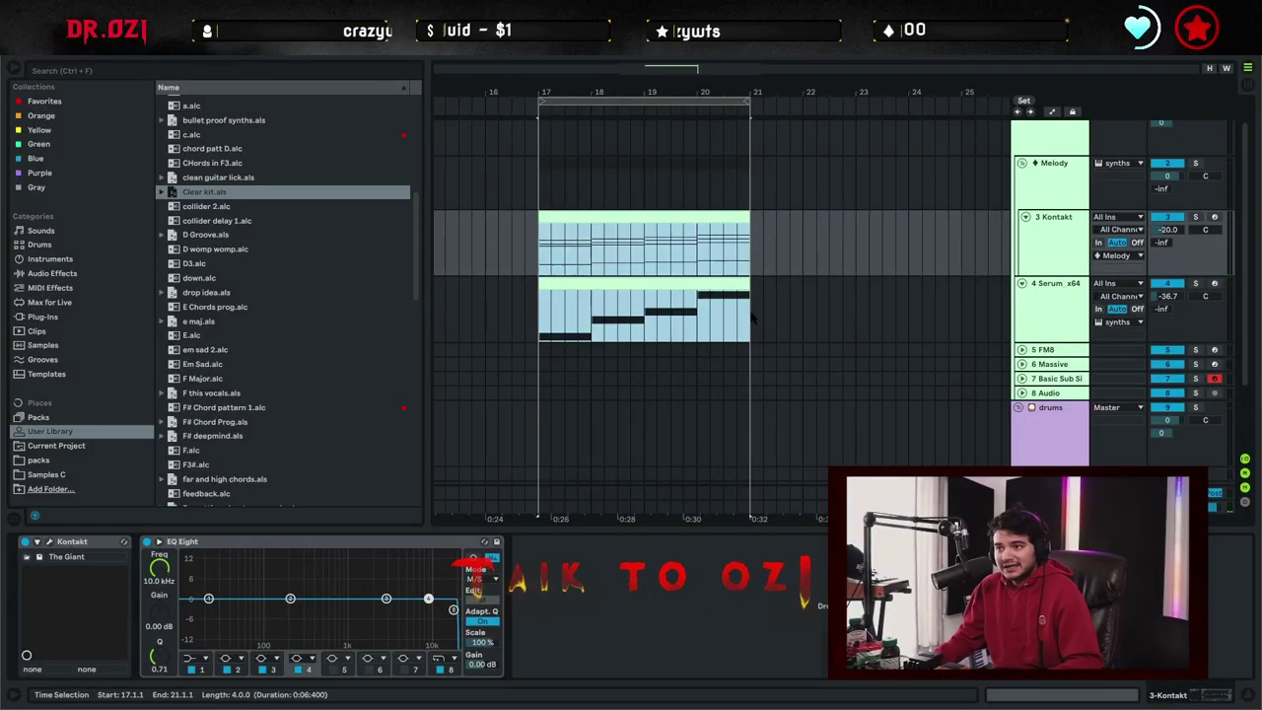
pyautogui.hotkey('ctrl', 'd')
pyautogui.click(762, 231)
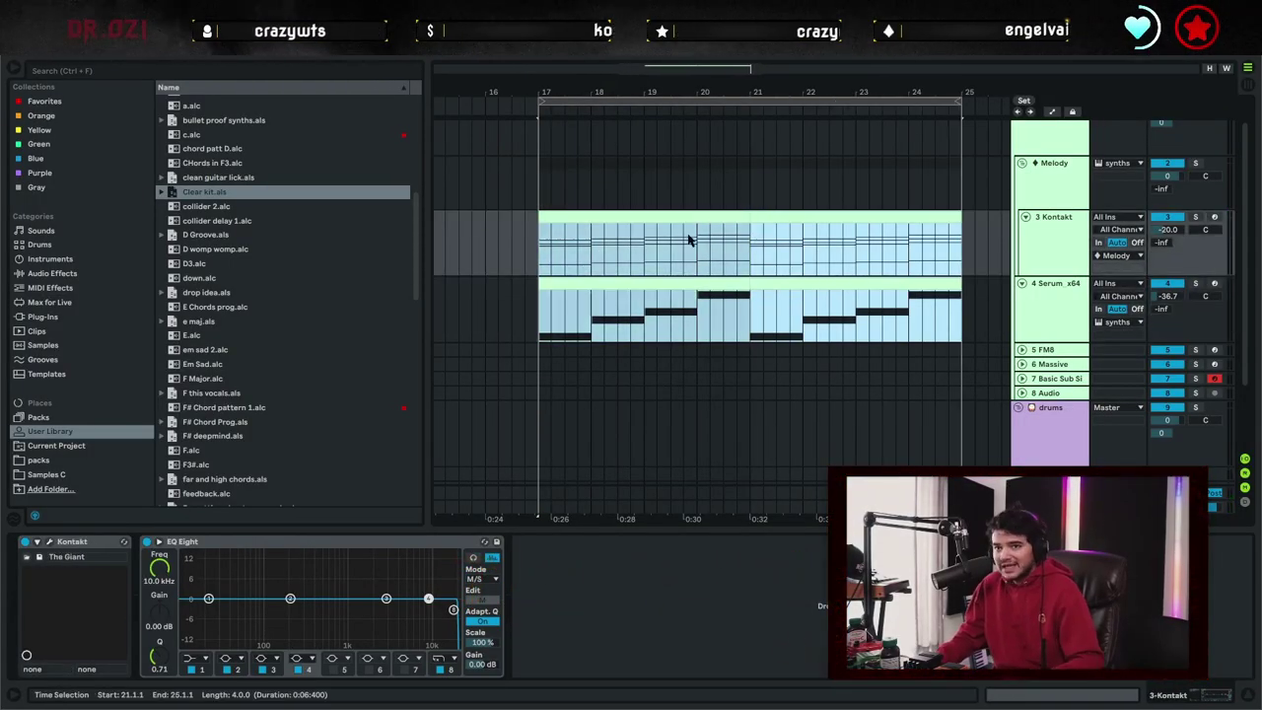
# Play back the looped eight-bar progression to review the repeated section.
pyautogui.press('space')
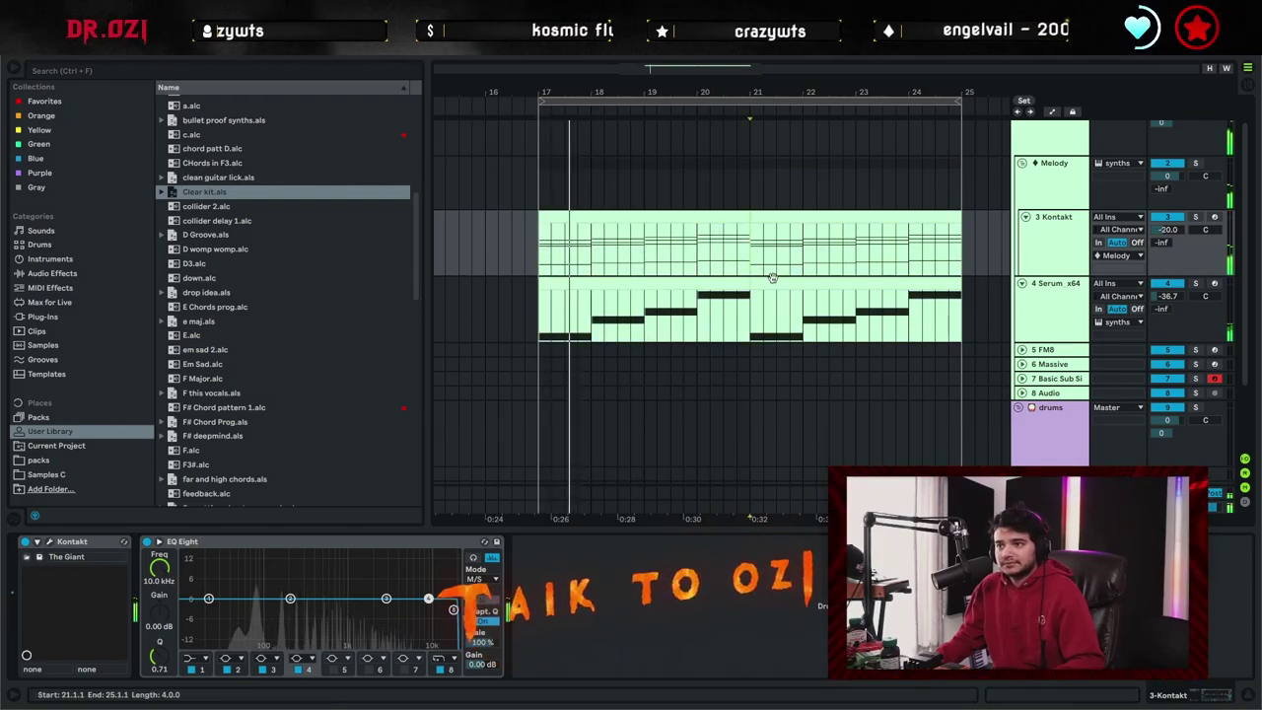
pyautogui.click(752, 262)
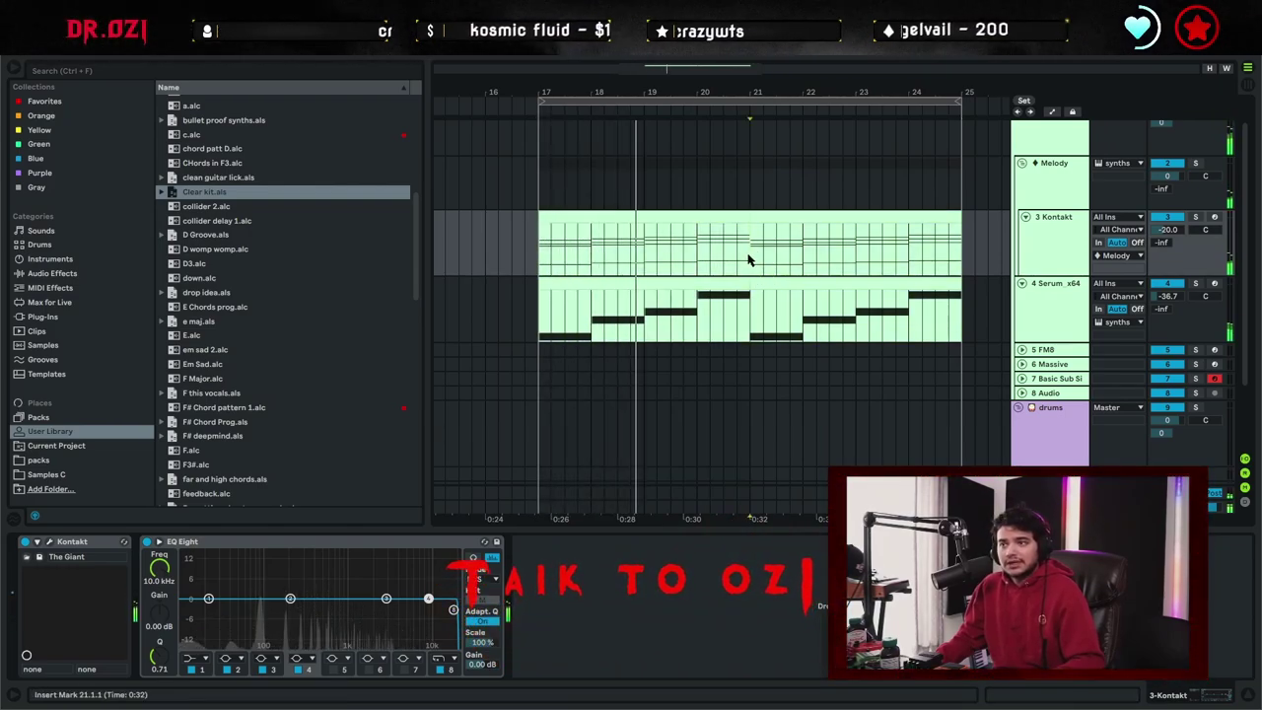
pyautogui.click(756, 259)
pyautogui.moveTo(755, 260); pyautogui.dragTo(674, 256)
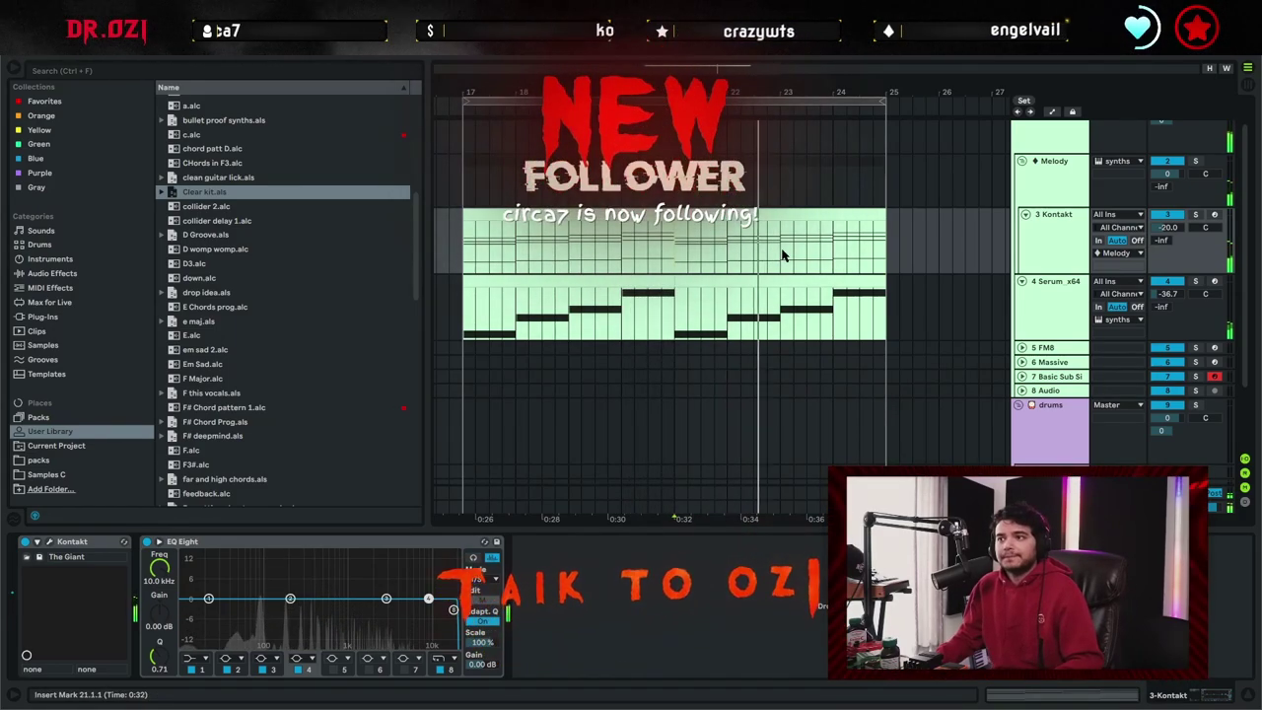
pyautogui.click(785, 252)
pyautogui.click(889, 262)
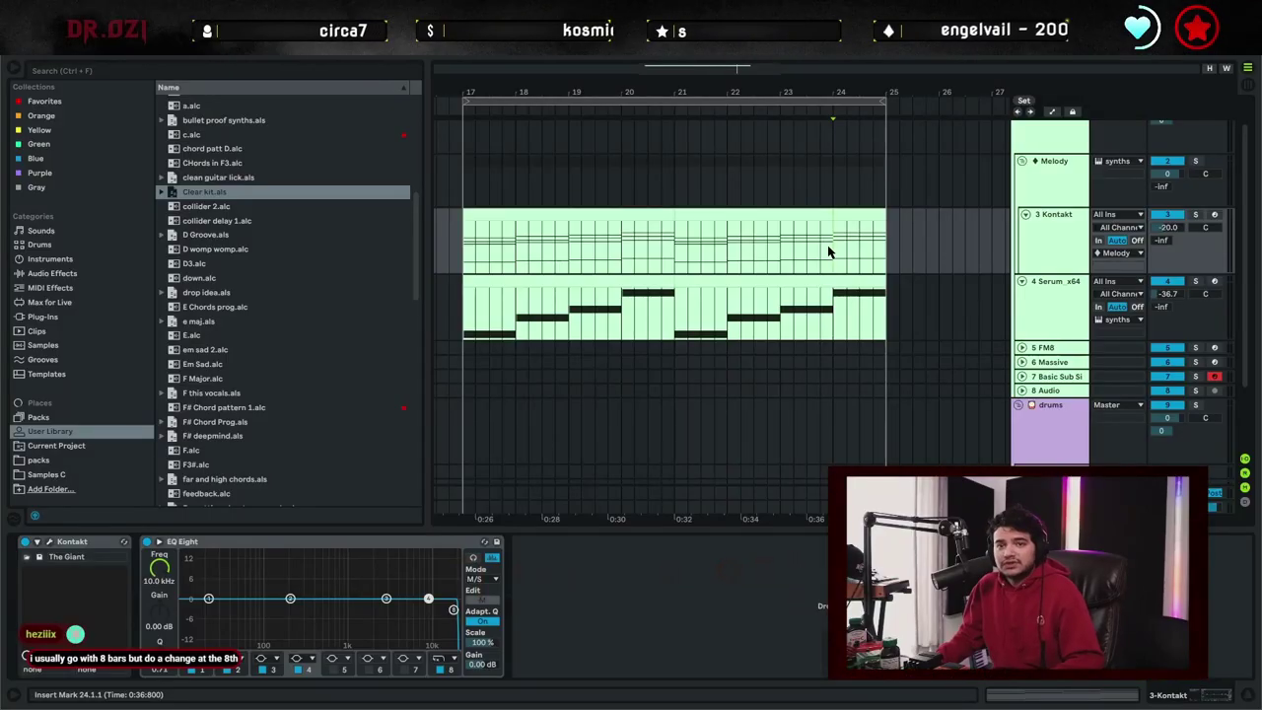
# Split the Kontakt clip at bar 24 and open the separated last bar for note editing.
pyautogui.doubleClick(854, 246)
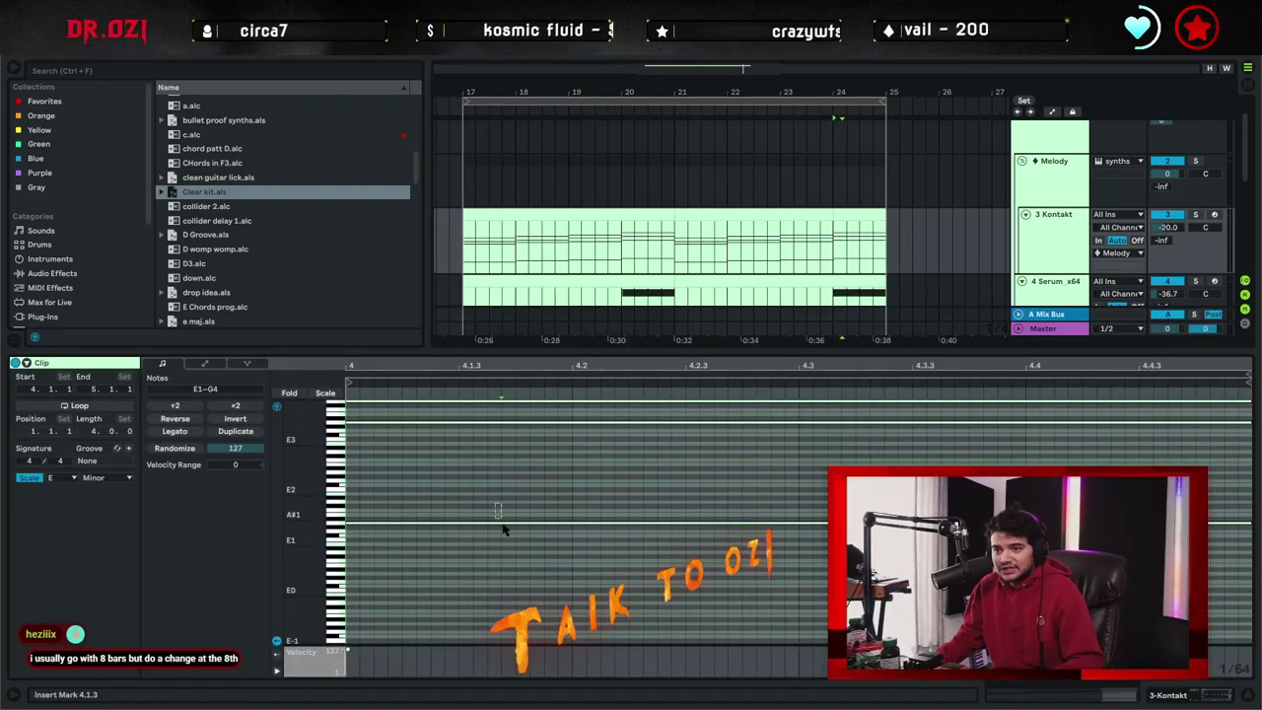
pyautogui.moveTo(502, 526); pyautogui.dragTo(502, 529)
pyautogui.scroll(2, 502, 526)
pyautogui.scroll(-2, 901, 264)
# Delete bar 24 from the Serum bass clip.
pyautogui.moveTo(836, 252); pyautogui.dragTo(898, 241)
pyautogui.press('Delete')
pyautogui.click(846, 154)
# Change the chord in the Kontakt track's final bar, setting its top note to F#4.
pyautogui.click(670, 513)
pyautogui.hotkey('ctrl', 'a')
pyautogui.click(387, 582)
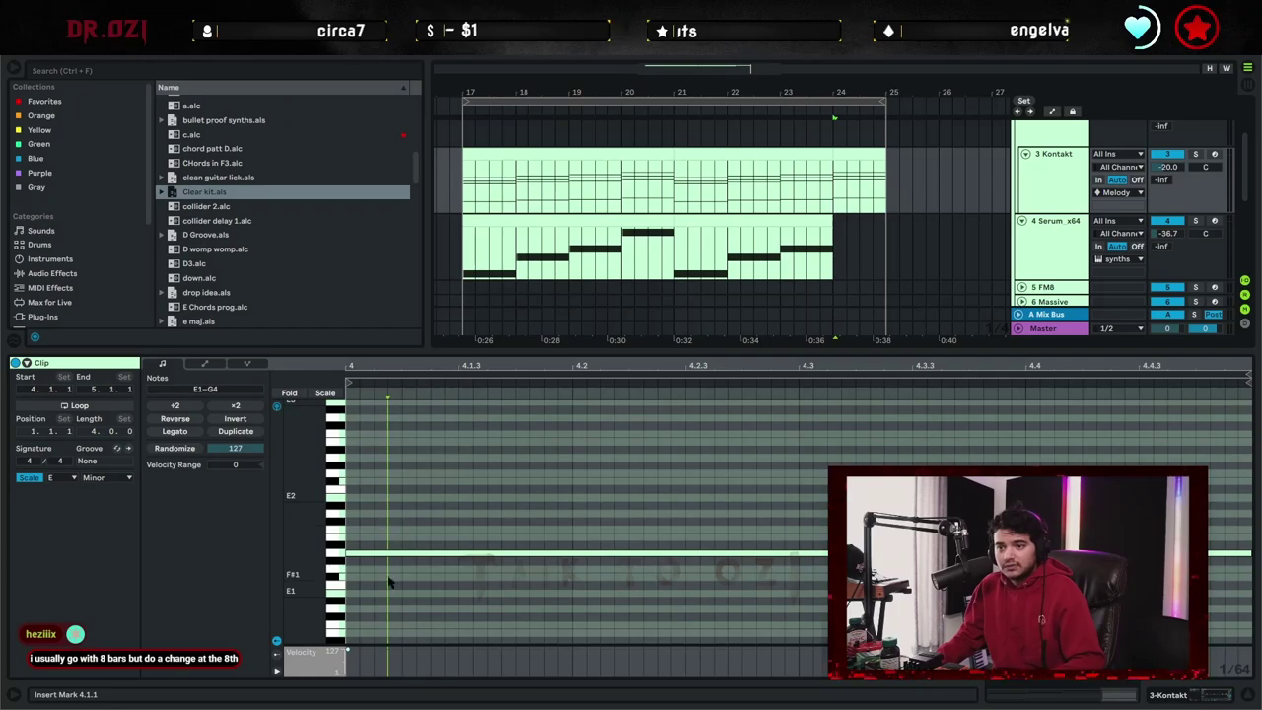
pyautogui.press('Up')
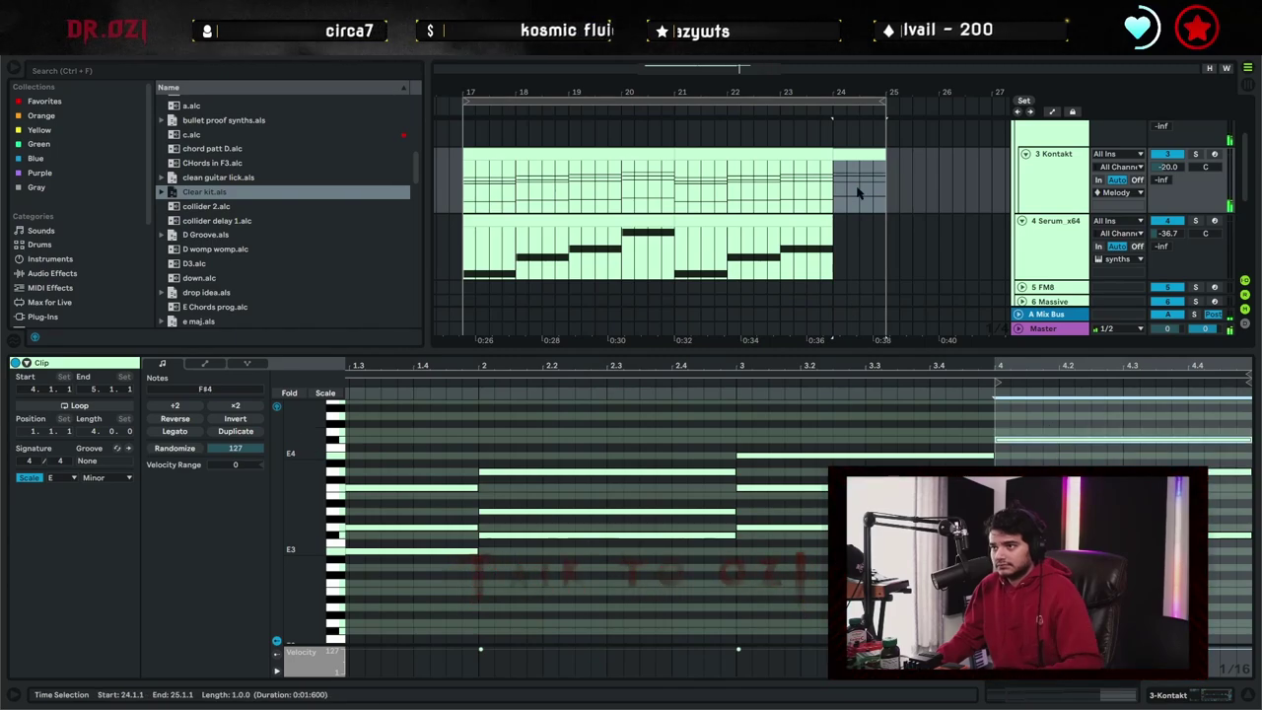
pyautogui.click(1037, 202)
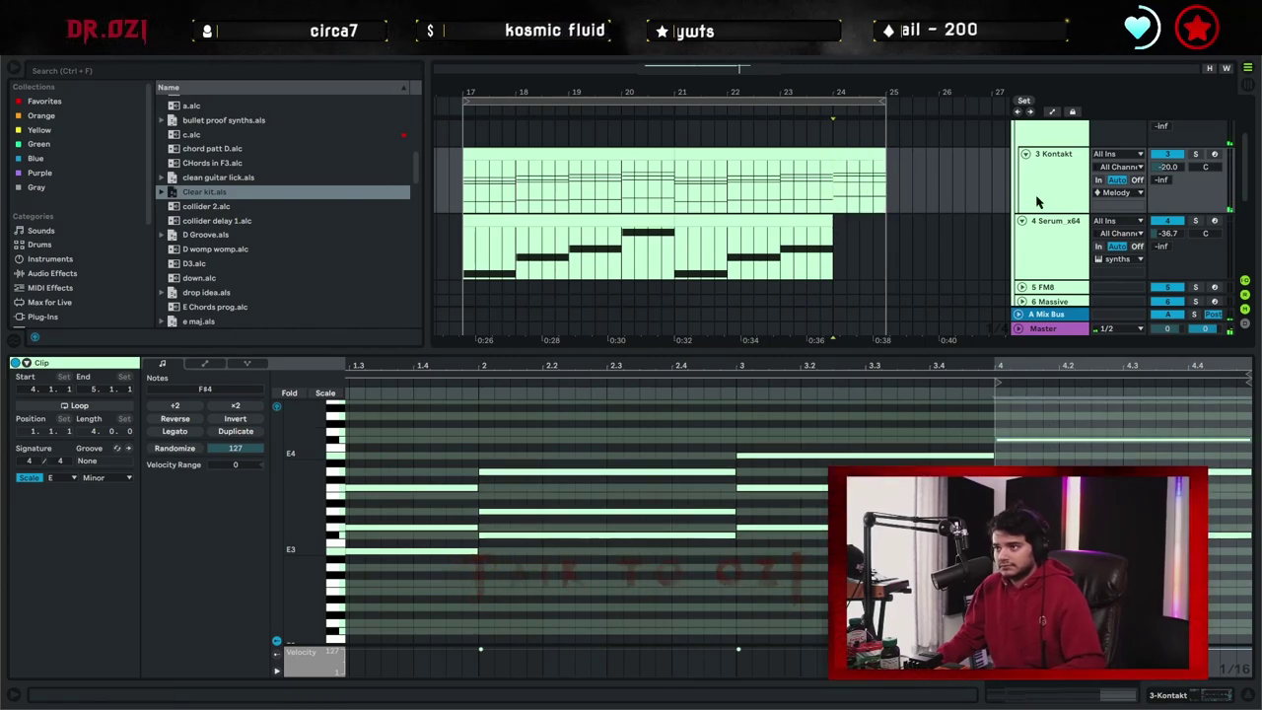
# Extend the Serum clip back to bar 25 and raise its final-bar bass note to B1.
pyautogui.doubleClick(806, 217)
pyautogui.moveTo(831, 224); pyautogui.dragTo(881, 225)
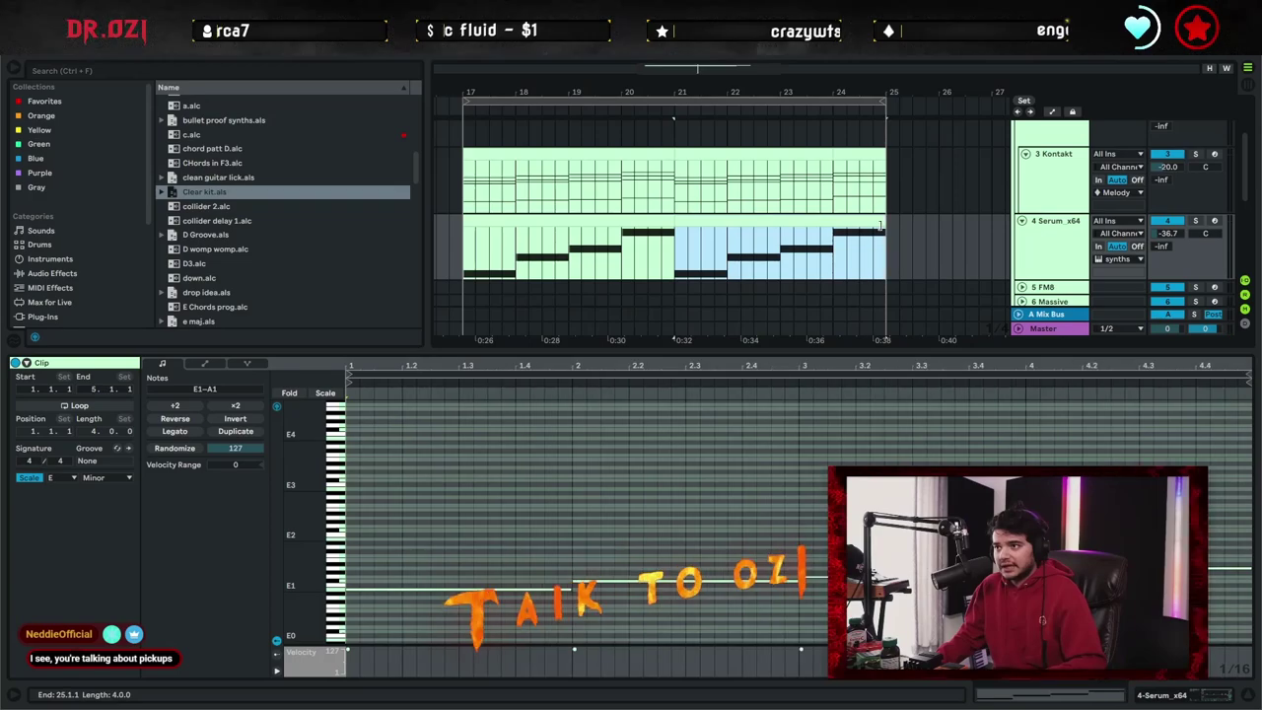
pyautogui.click(834, 257)
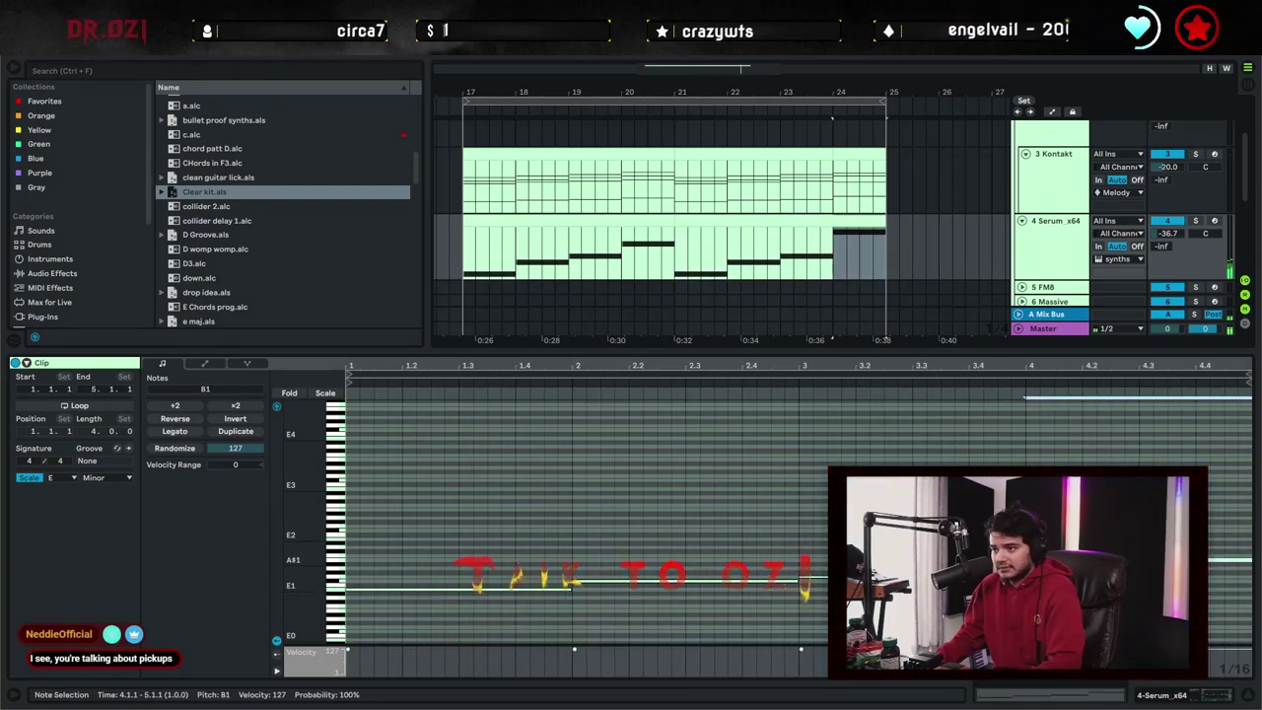
pyautogui.click(641, 220)
pyautogui.click(1034, 256)
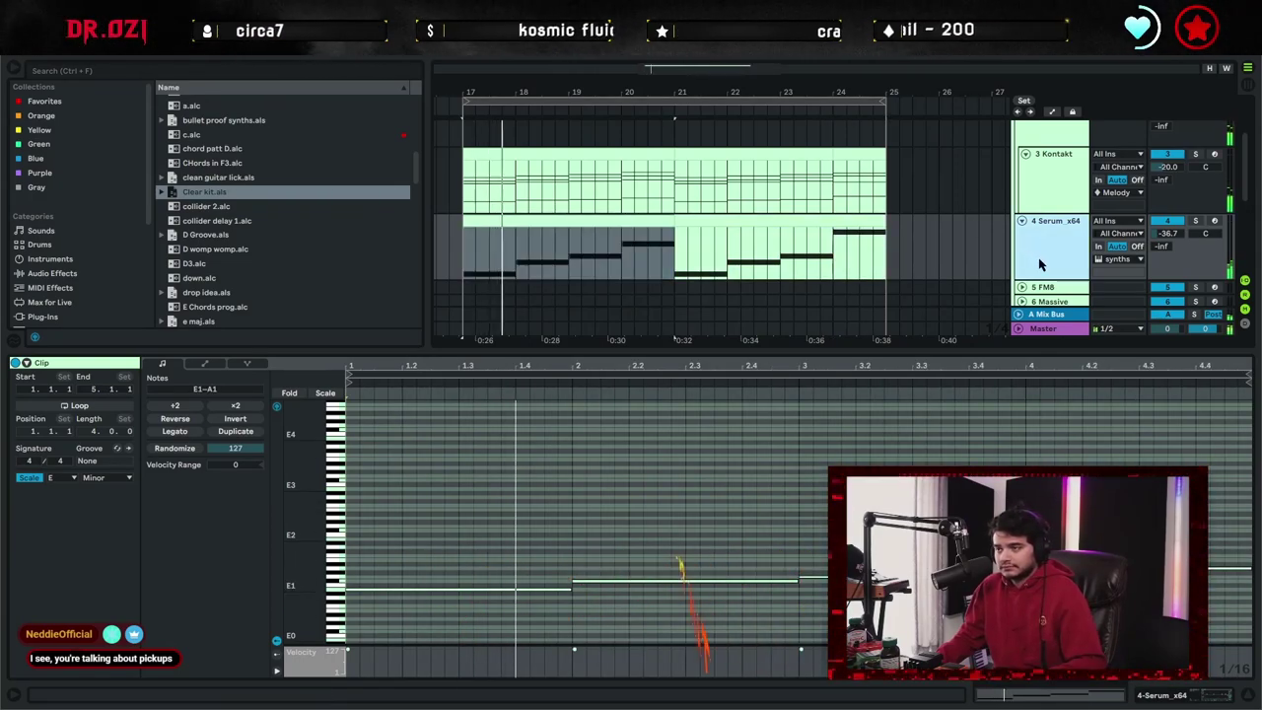
# Open the Serum synth on the bass track and enable the Filter module in its effects rack.
pyautogui.click(1233, 666)
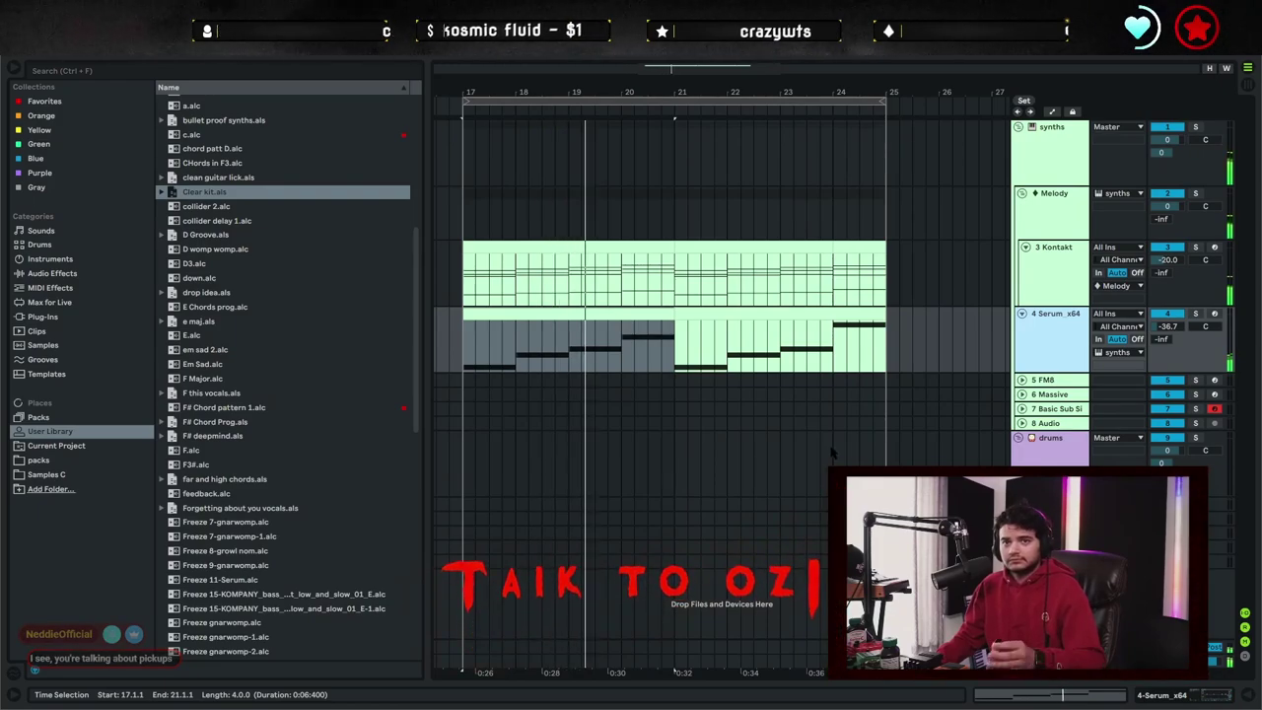
pyautogui.click(888, 350)
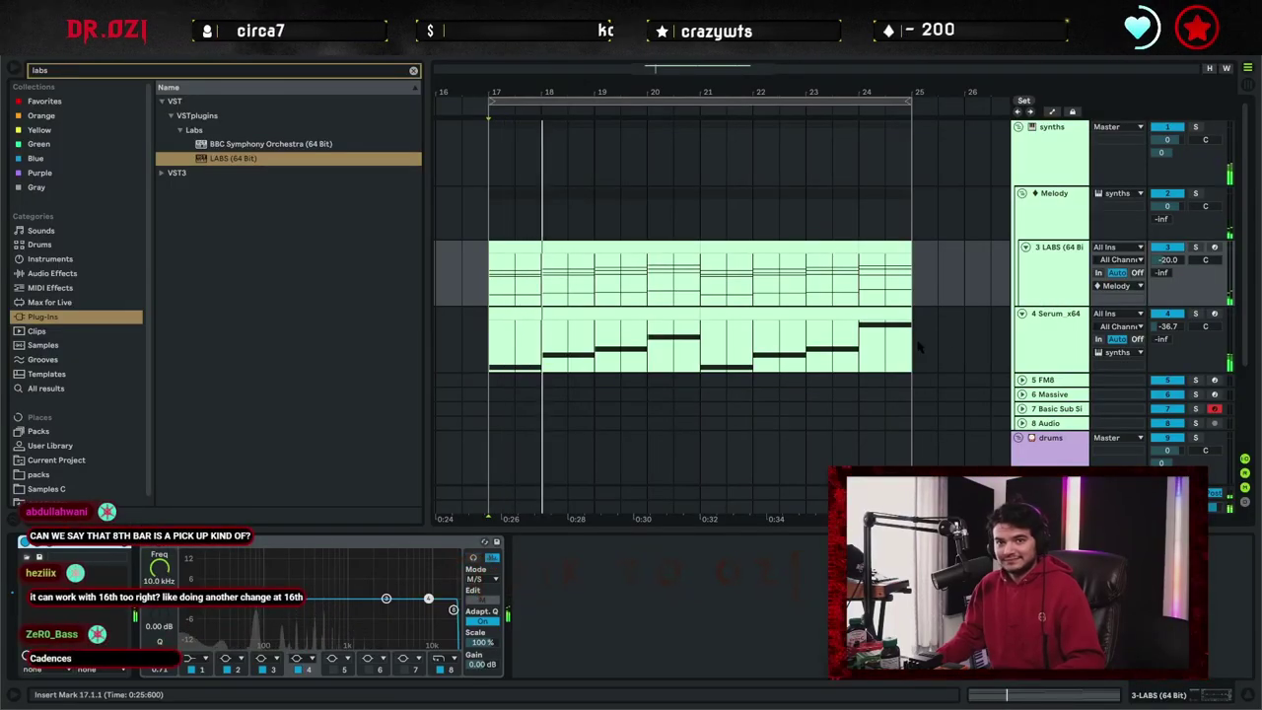
pyautogui.click(919, 346)
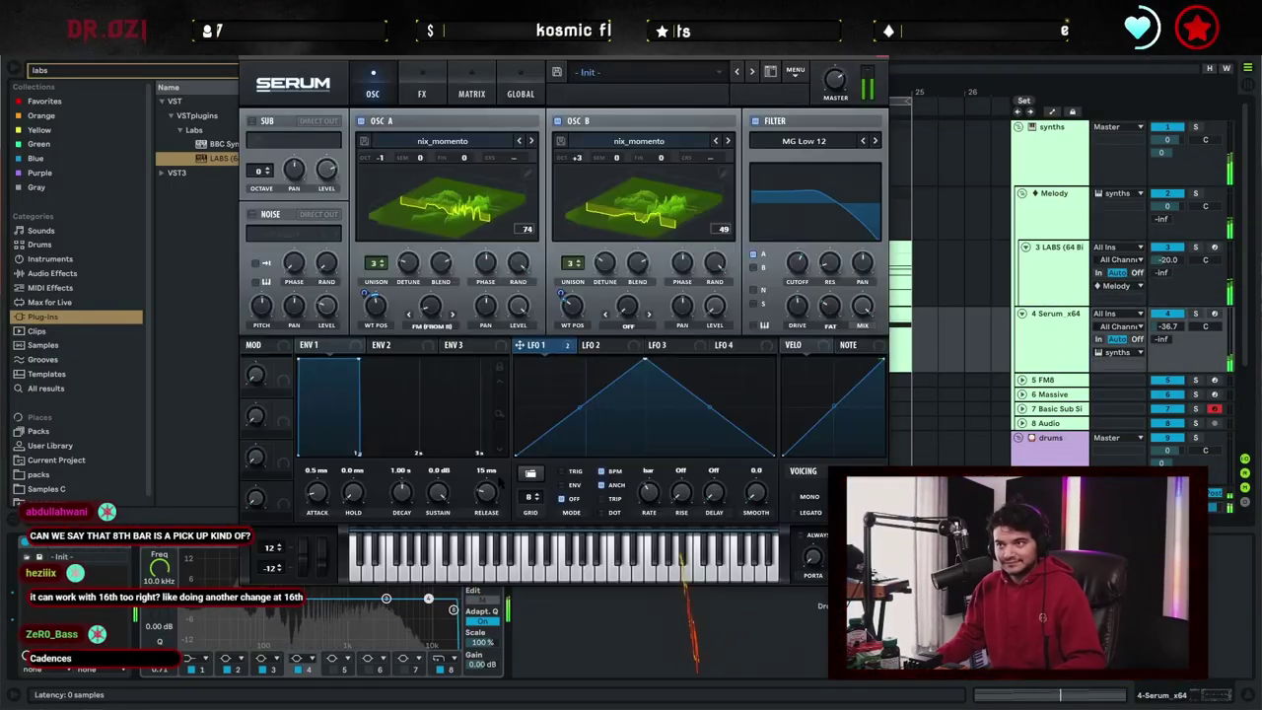
pyautogui.click(422, 94)
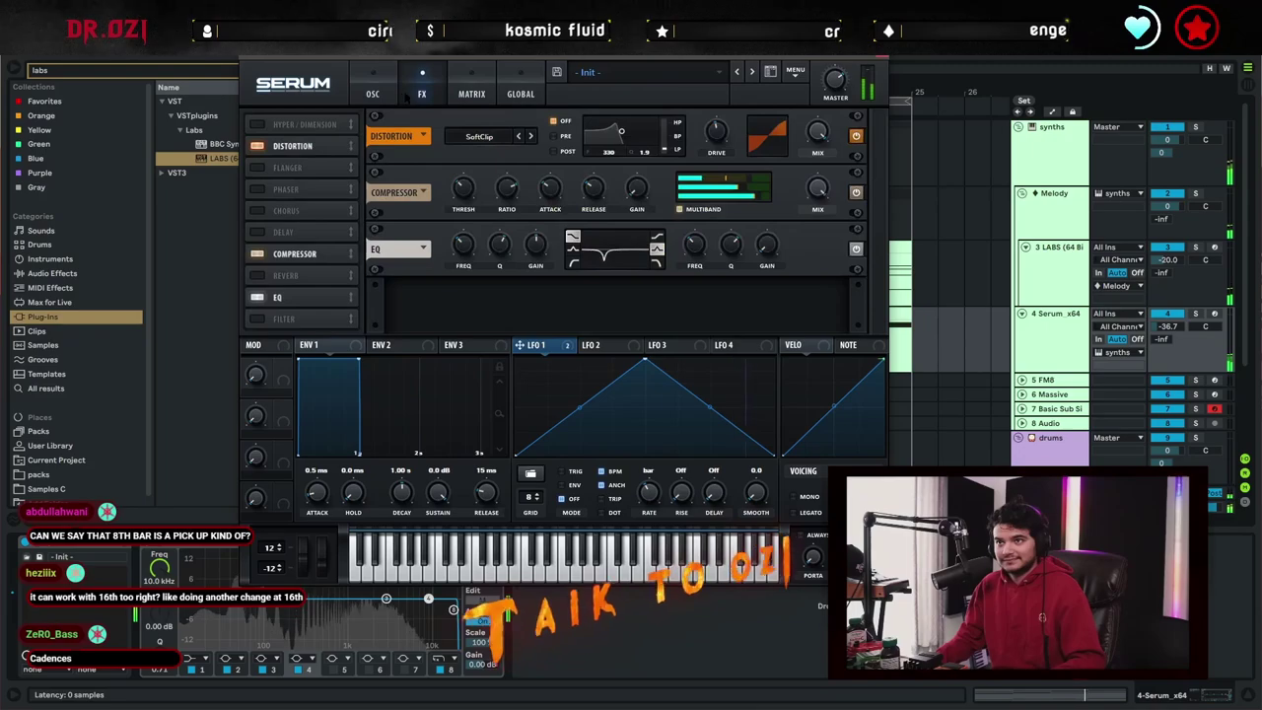
pyautogui.click(272, 318)
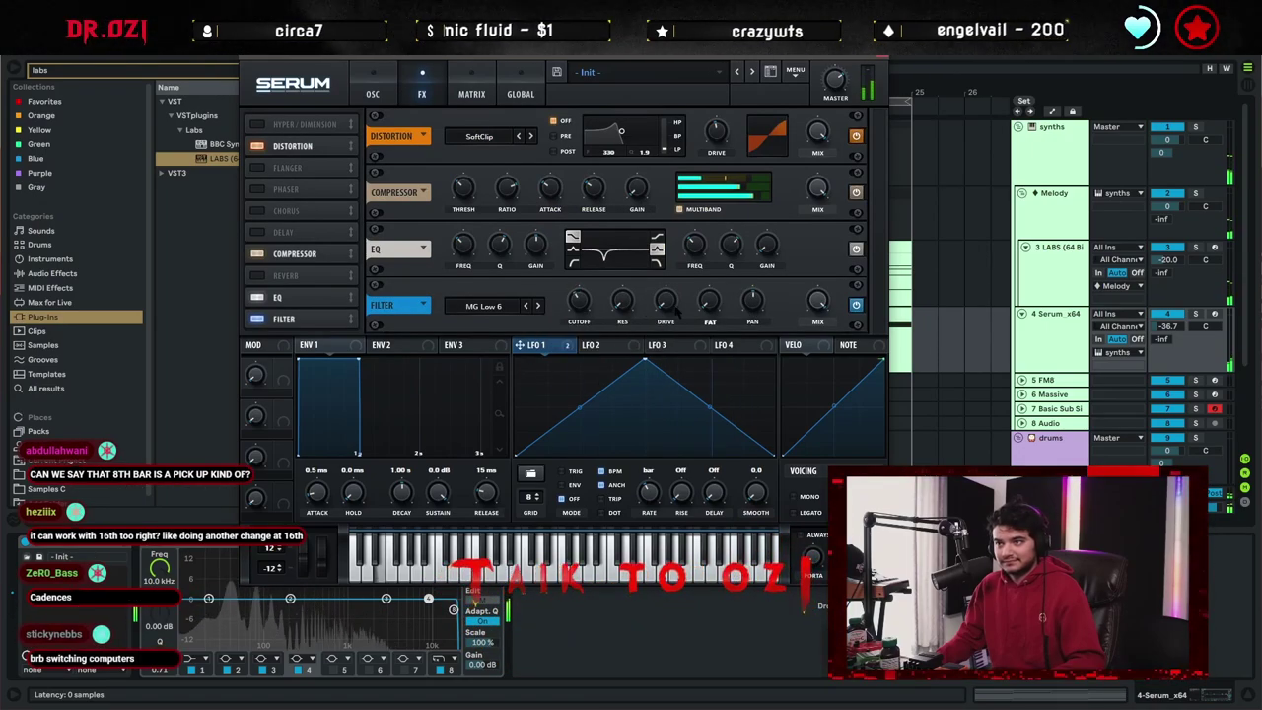
# Raise the Drive and Fat of Serum's MG Low 6 effects filter and lower its cutoff to 24 Hz.
pyautogui.moveTo(670, 304); pyautogui.dragTo(671, 272)
pyautogui.moveTo(709, 304); pyautogui.dragTo(710, 288)
pyautogui.moveTo(577, 302); pyautogui.dragTo(595, 325)
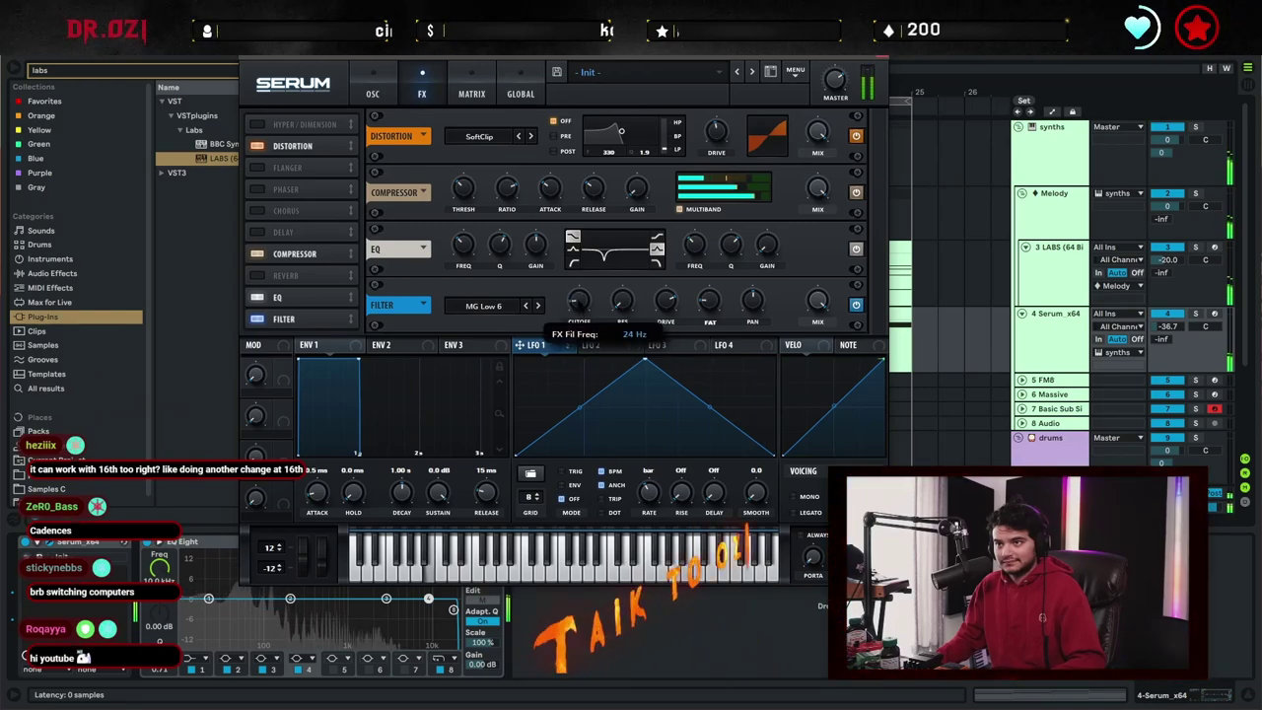
pyautogui.moveTo(667, 301); pyautogui.dragTo(667, 276)
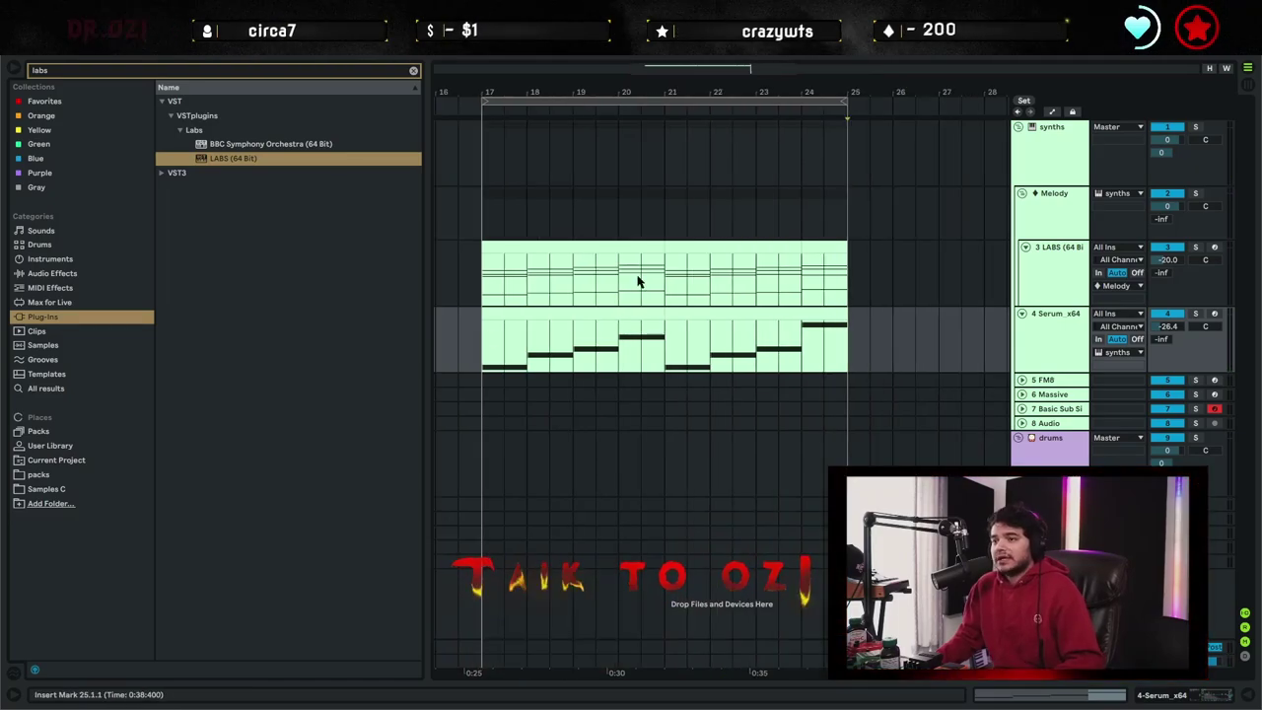
# Start the second and fourth chords of the first LABS clip one beat earlier, and select the first chord in the second clip.
pyautogui.doubleClick(637, 246)
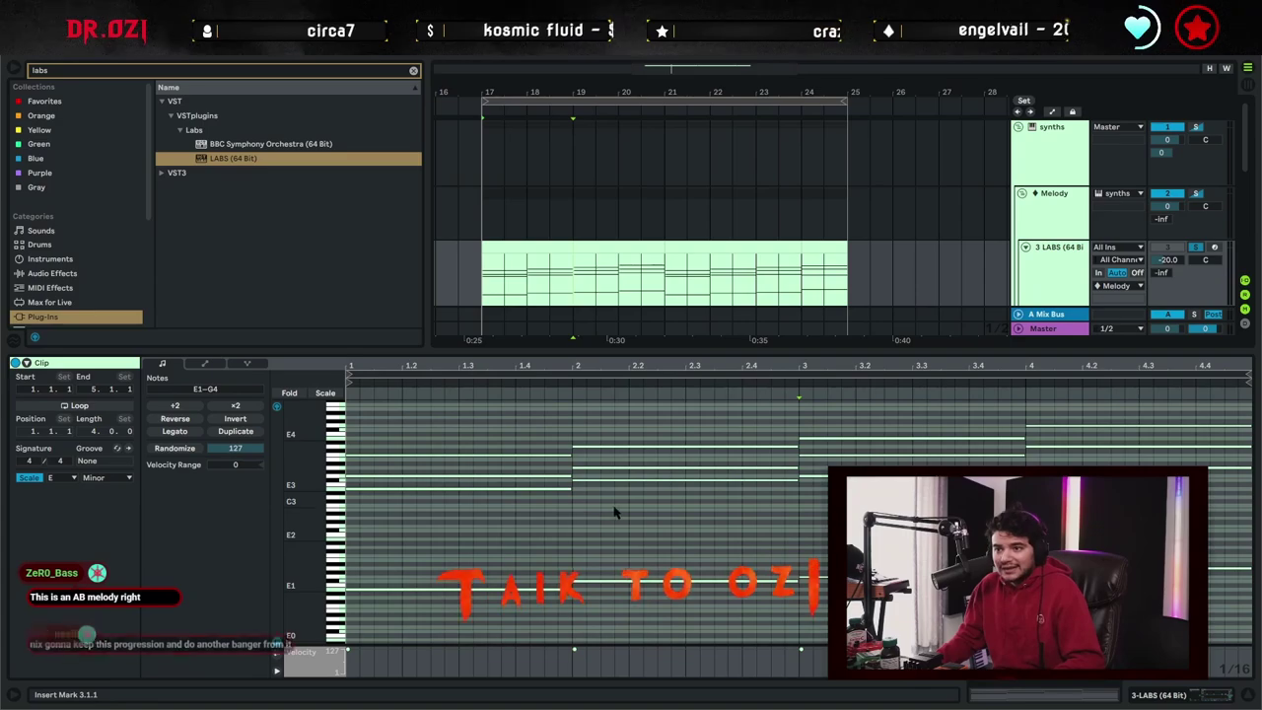
pyautogui.press('space')
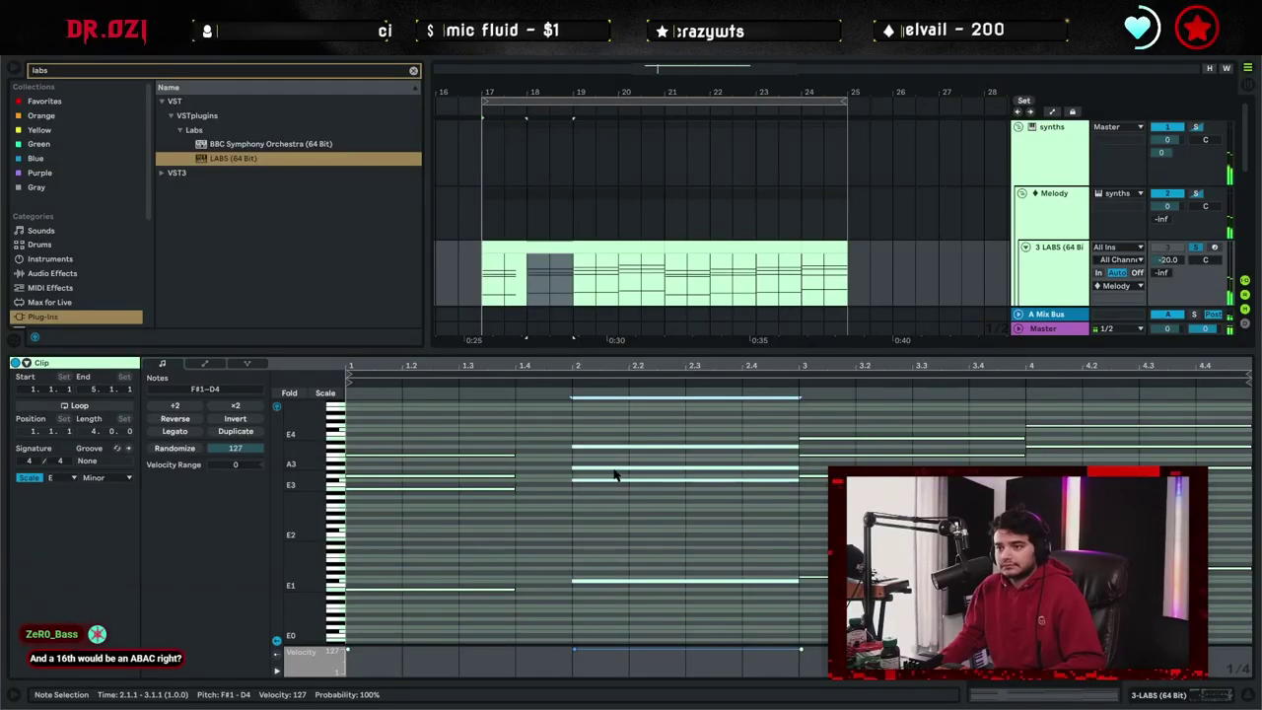
pyautogui.click(1078, 442)
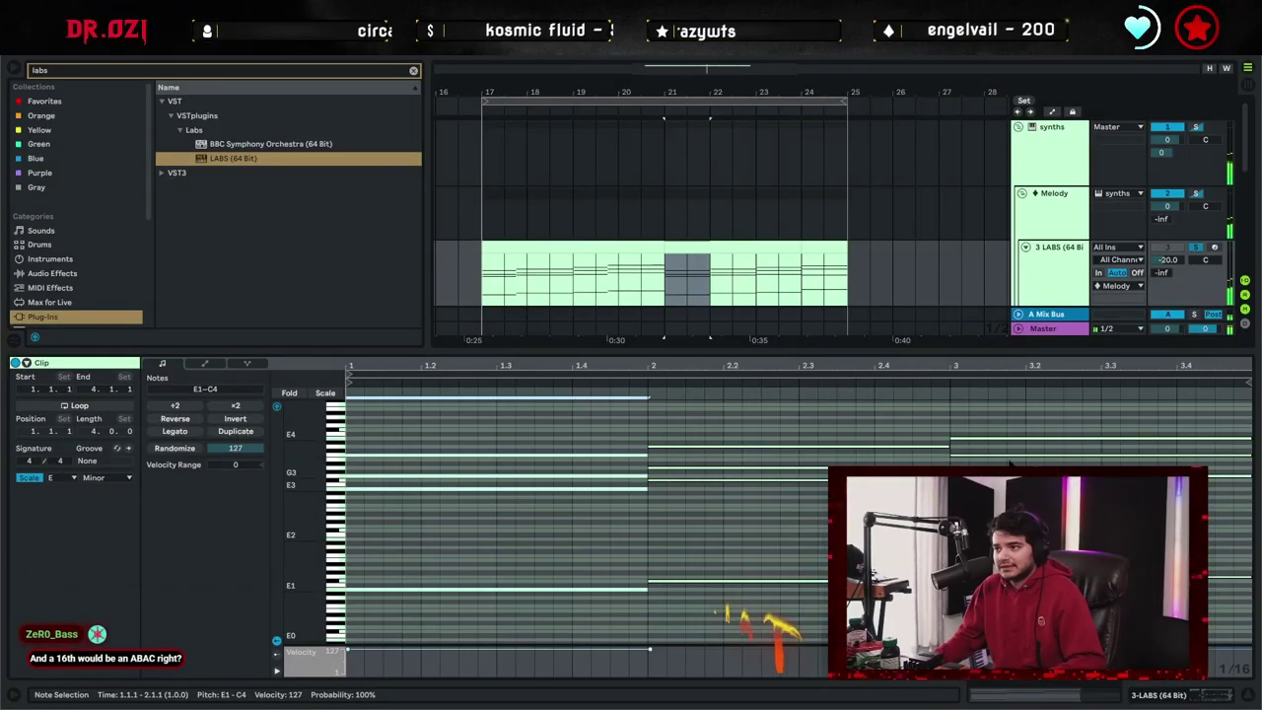